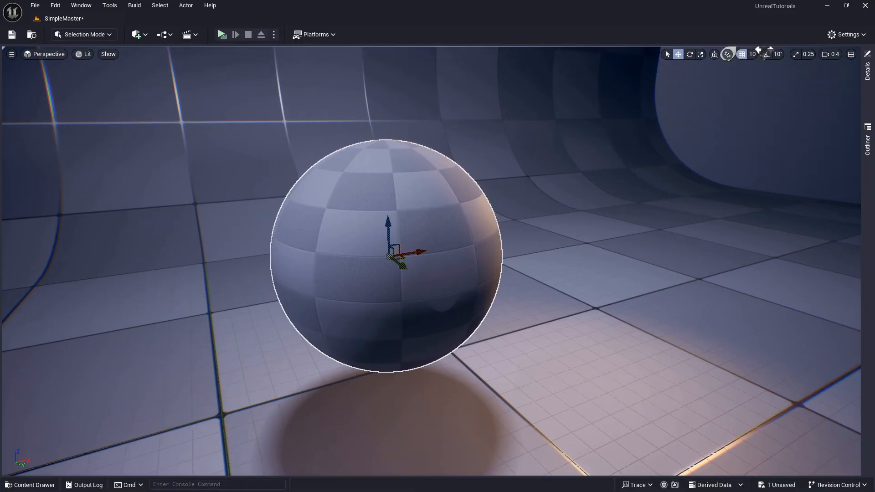
Create a new material named M_Basic in the Demo folder under Levels/BasicMasterAndInstances.
right_drag(624, 289, 625, 289)
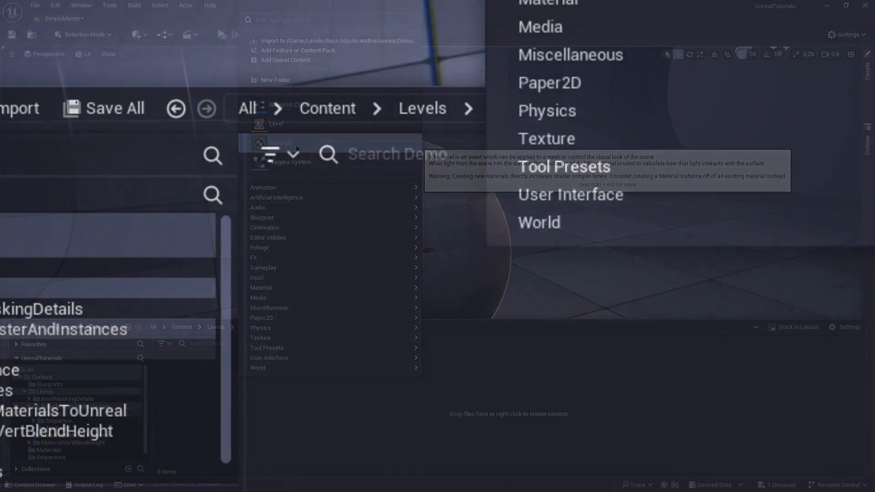
click(303, 144)
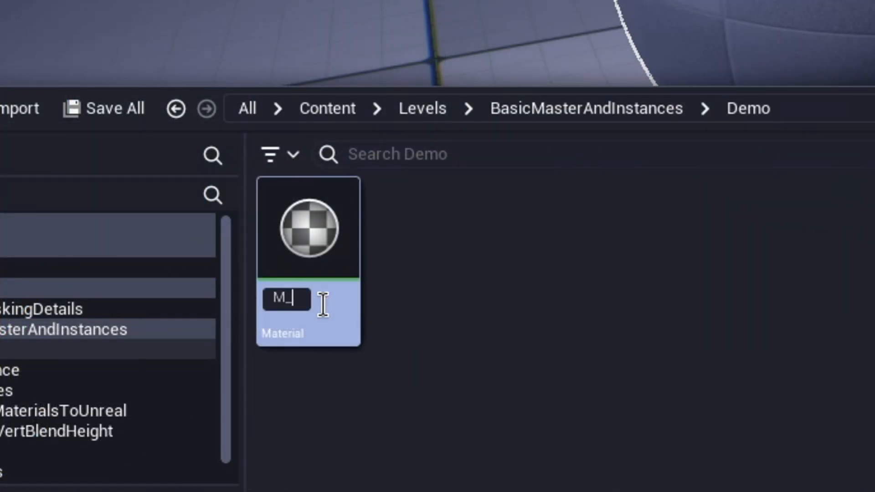
text(M_Basic)
key(Return)
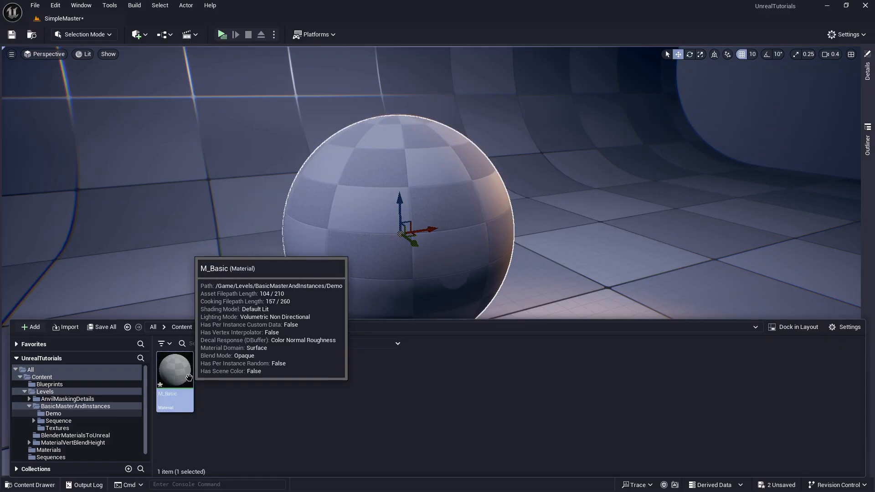
Create a material instance from M_Basic and apply the instance to the sphere in the level.
right_click(189, 378)
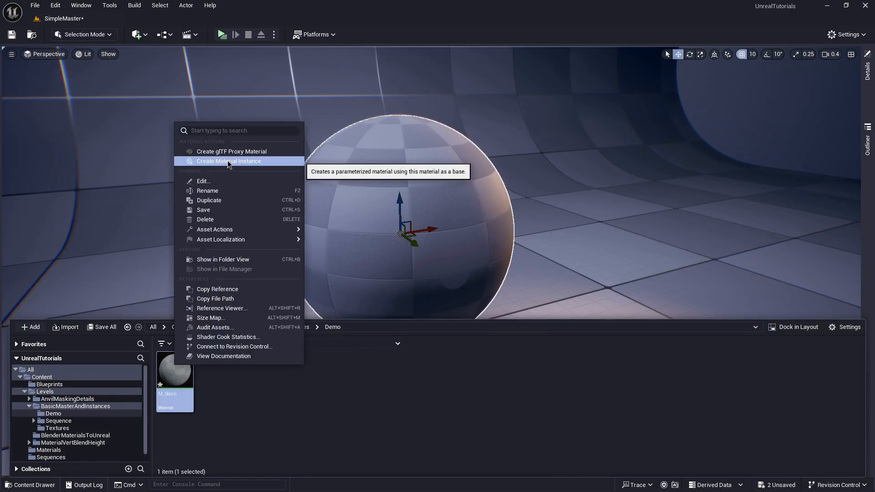
click(228, 162)
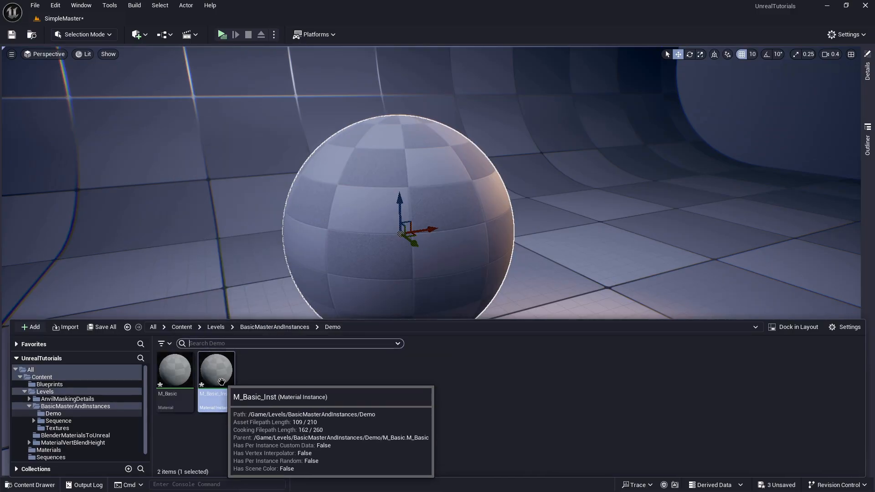
drag(216, 376, 426, 193)
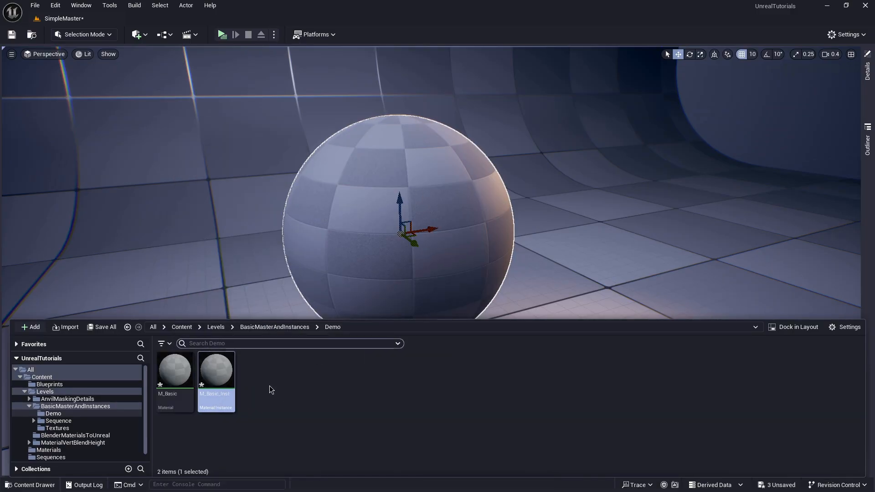
Open the M_Basic_Inst material instance for editing and, from it, open its parent material M_Basic.
double_click(218, 372)
drag(436, 223, 464, 187)
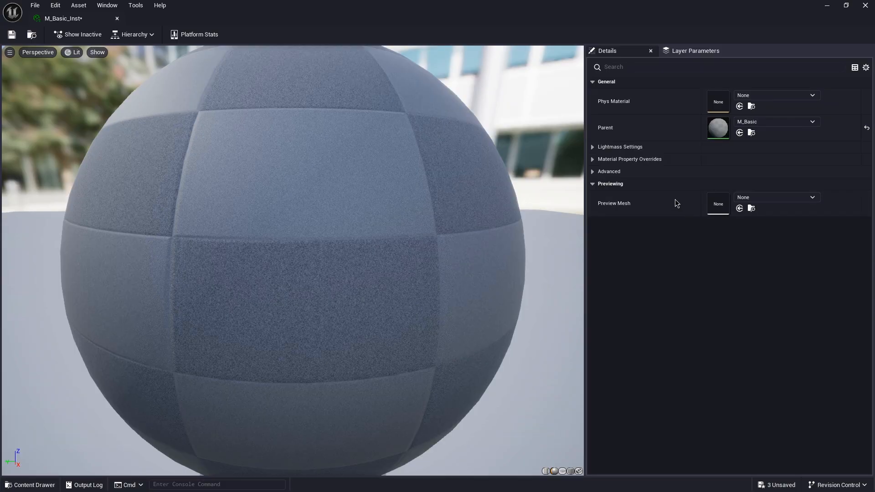
double_click(723, 131)
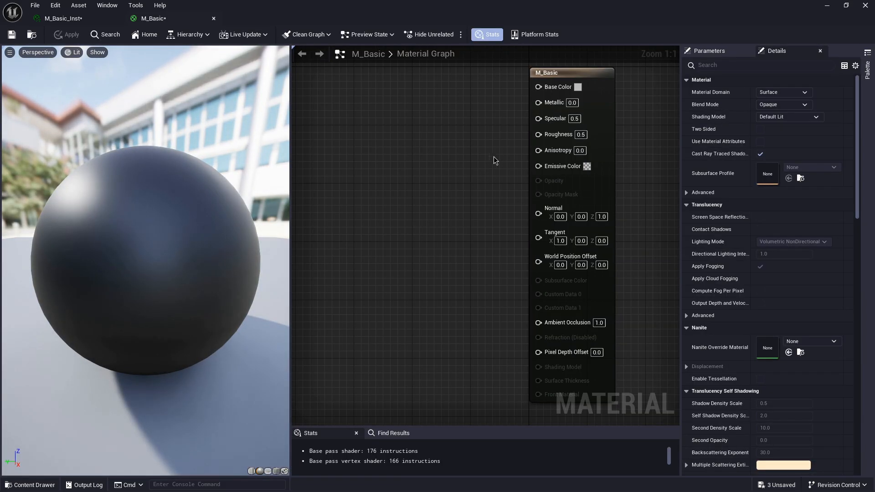
Add a Texture Sample node to the M_Basic graph and pick a texture asset for it.
scroll(473, 163, up, 2)
right_drag(473, 163, 472, 235)
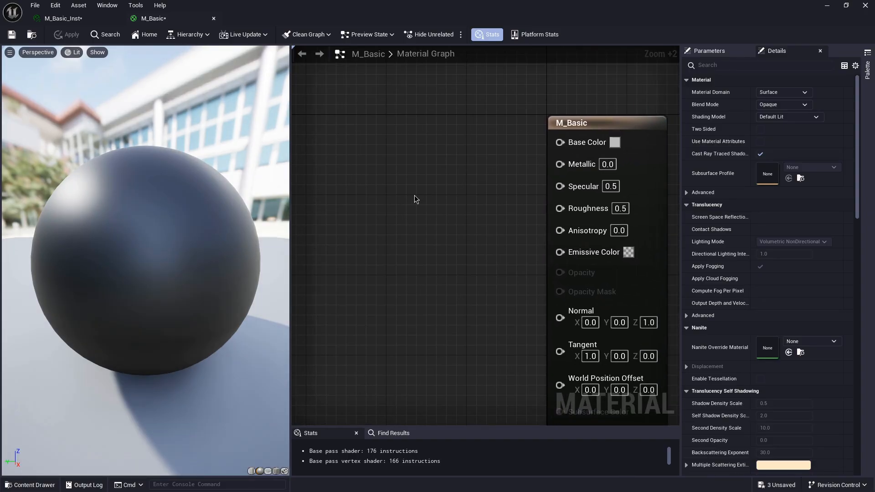
right_drag(415, 195, 427, 196)
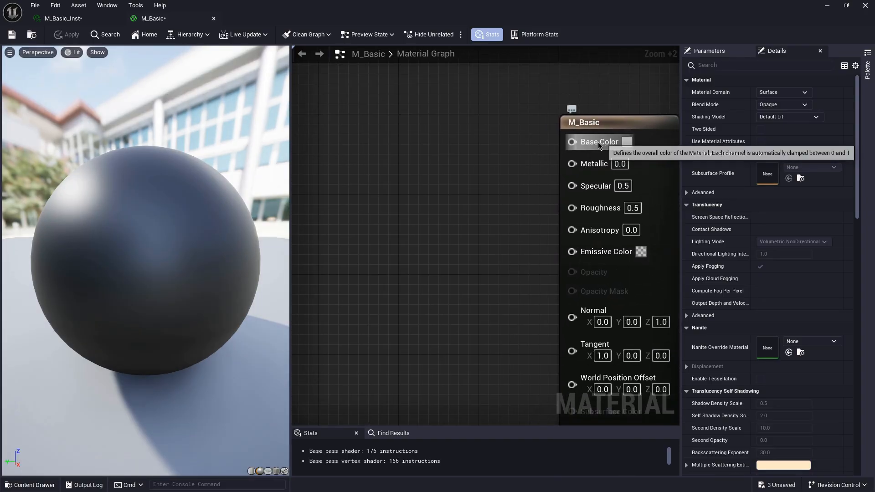
scroll(350, 150, down, 1)
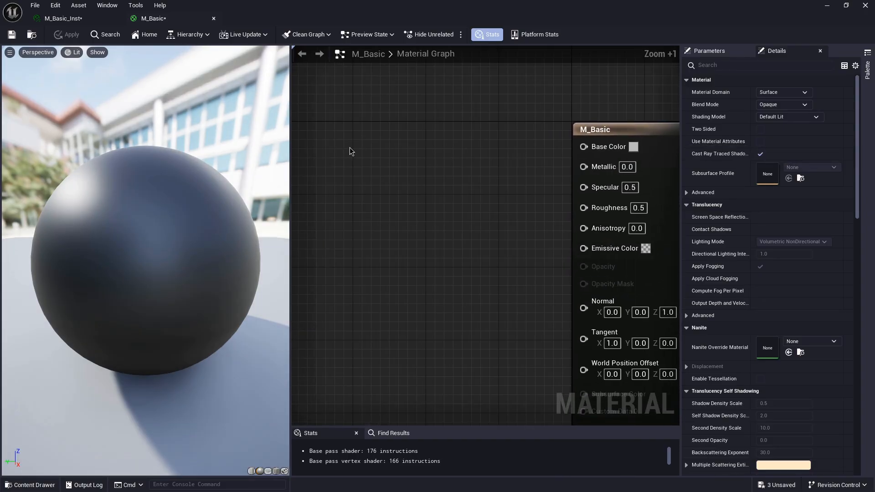
click(373, 140)
click(806, 168)
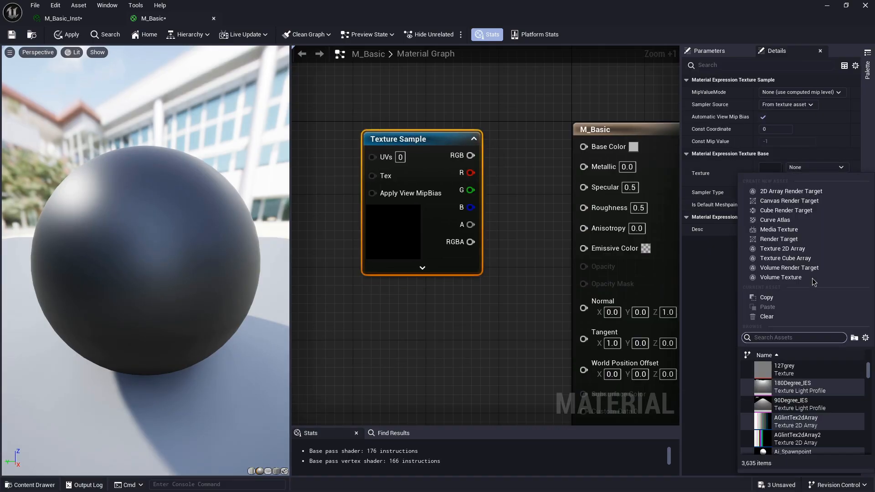
scroll(823, 399, down, 5)
click(810, 376)
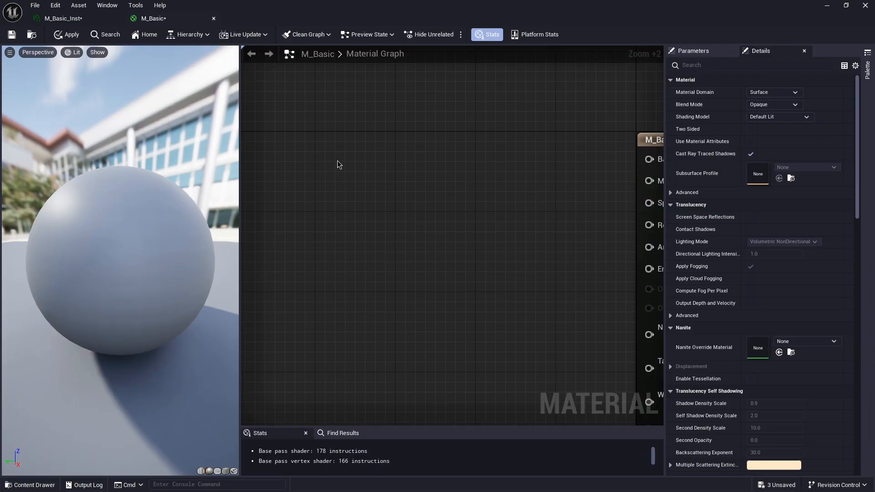
Add a ScalarParameter node with the default name Param to the material graph.
right_click(320, 162)
text(scalar)
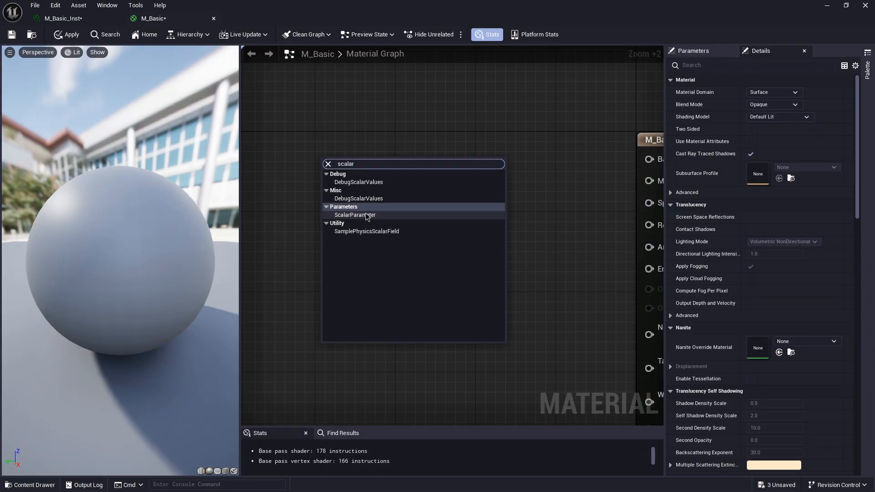
click(367, 215)
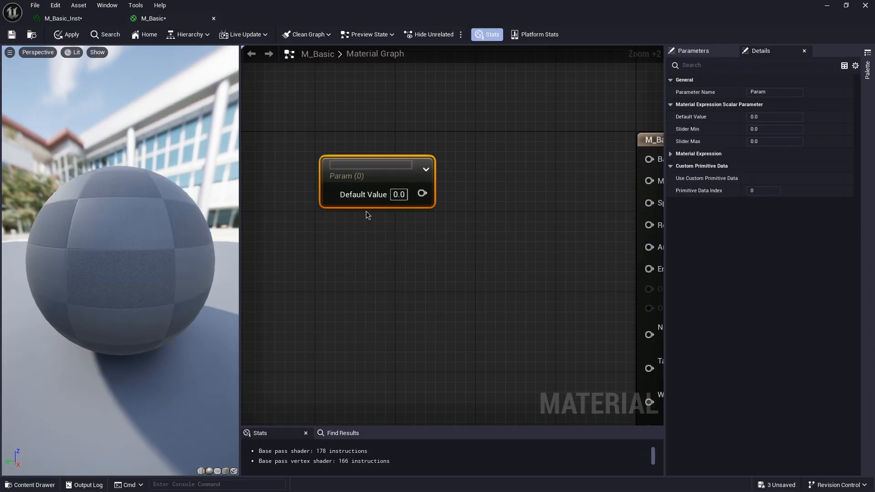
key(Return)
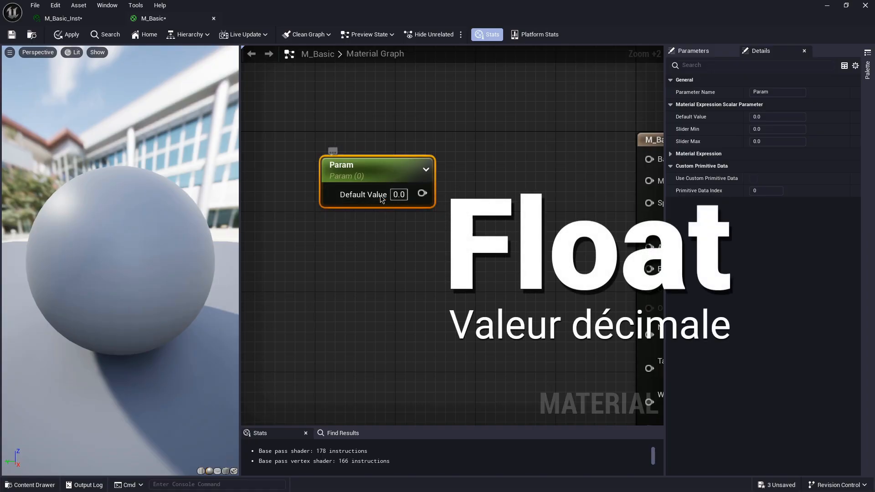
drag(388, 172, 374, 172)
Add a VectorParameter node below the scalar parameter and set its default value to white.
right_click(351, 198)
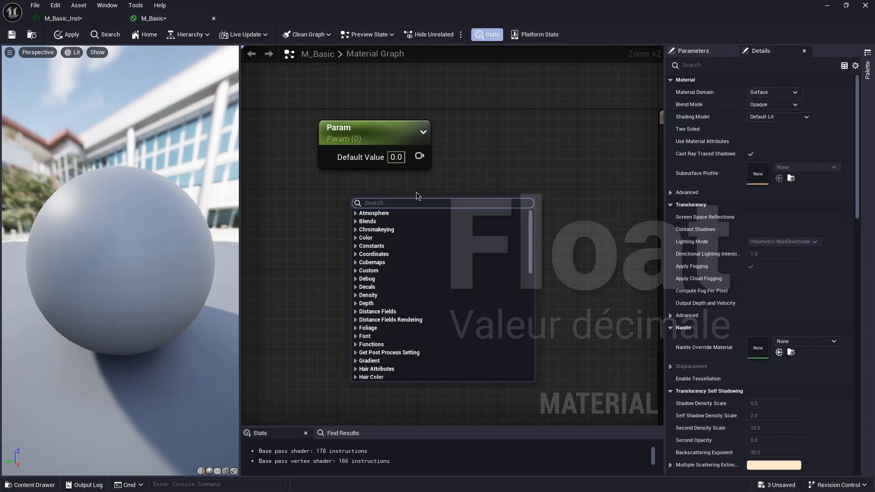
text(vectorpa)
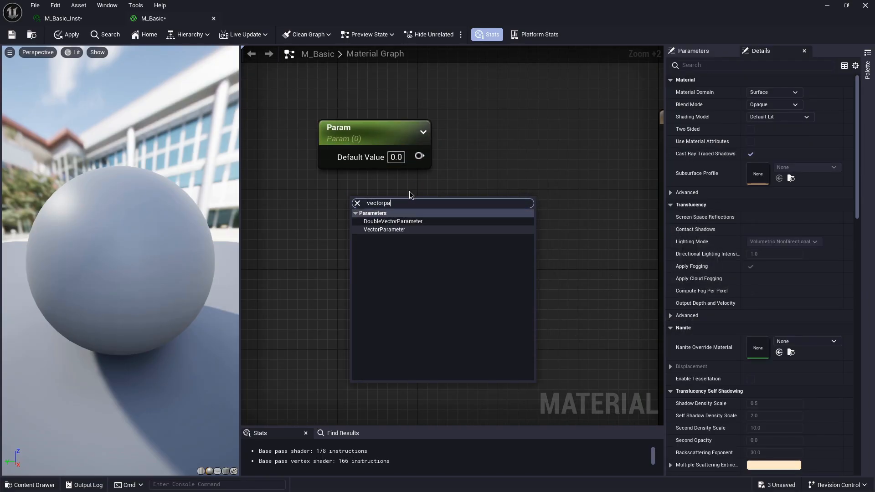
click(394, 230)
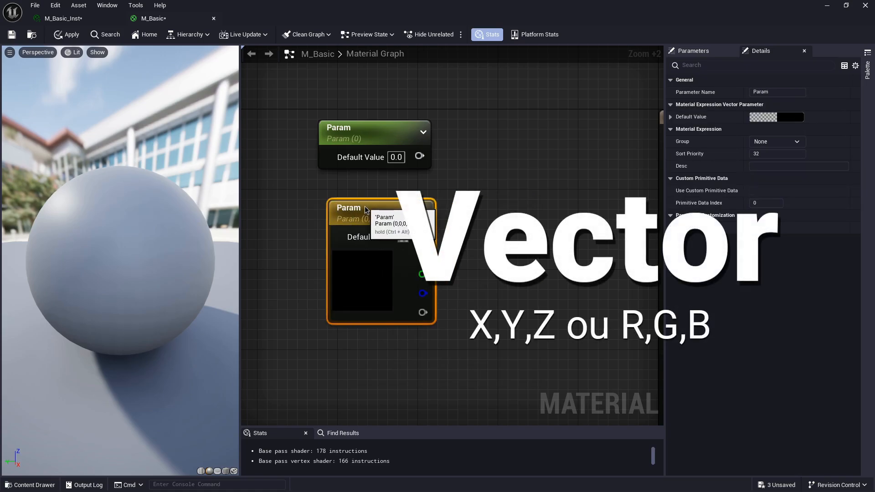
drag(380, 224, 371, 215)
click(792, 118)
click(673, 187)
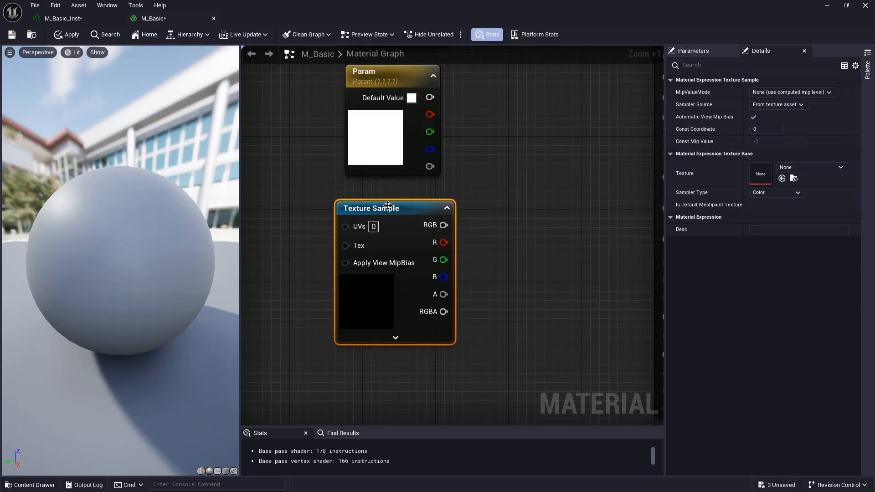
Convert the Texture Sample node below the vector parameter to a parameter.
right_click(409, 215)
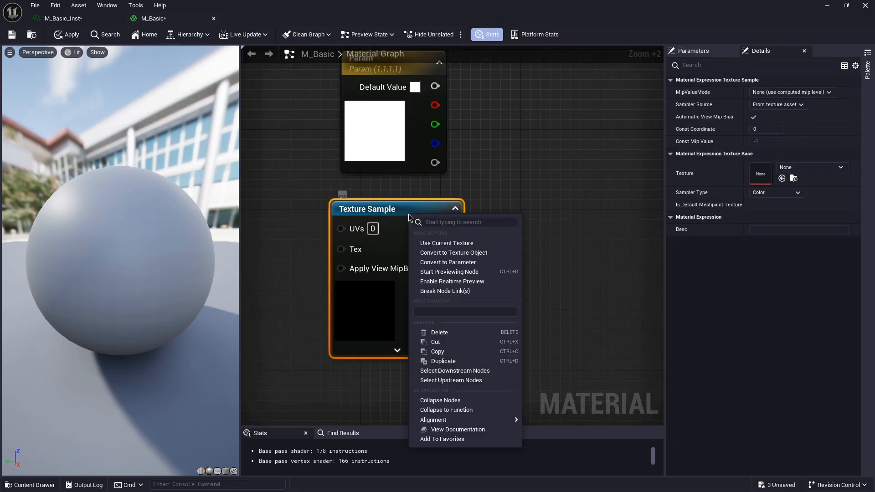
click(467, 263)
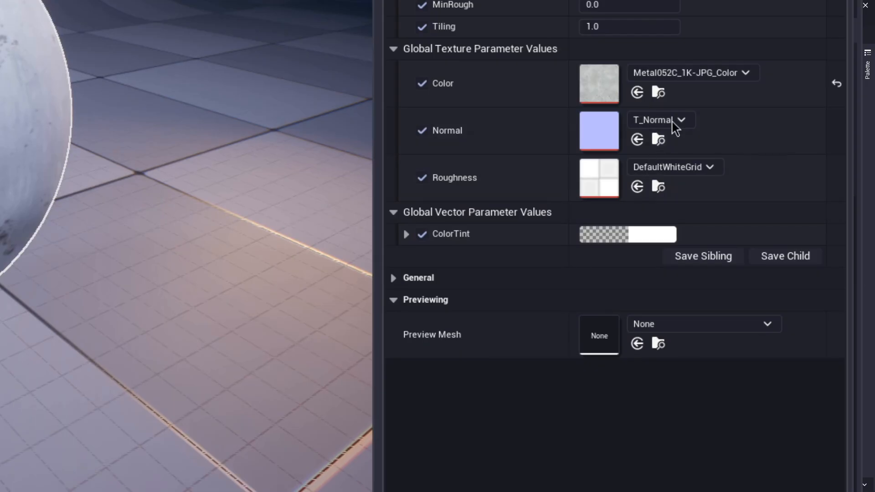
Set the instance's Normal texture to Metal052C_1K-JPG_NormalDX and open the texture choices for Roughness.
click(673, 120)
click(523, 391)
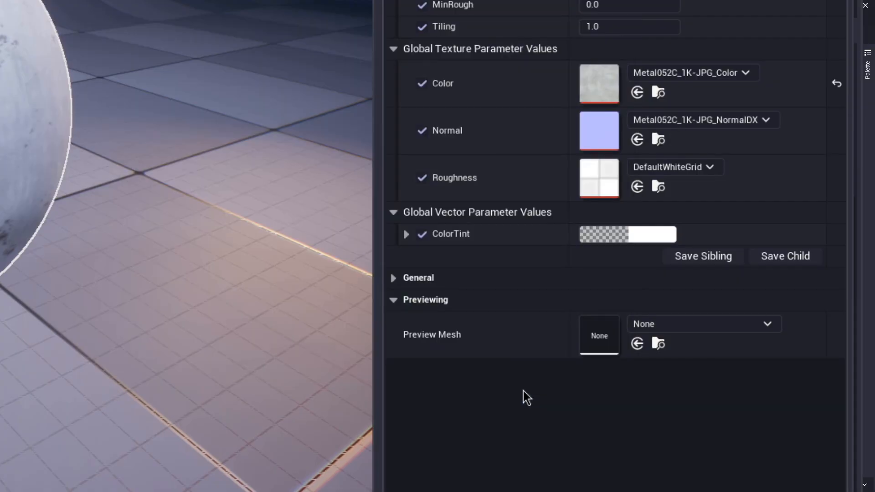
click(682, 168)
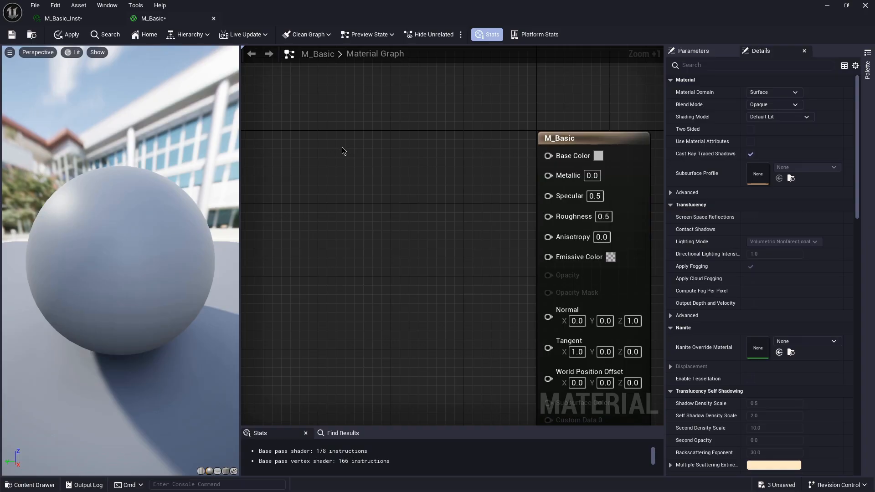
Add a vector parameter named Color to the M_Basic graph, beside the main material node.
click(314, 150)
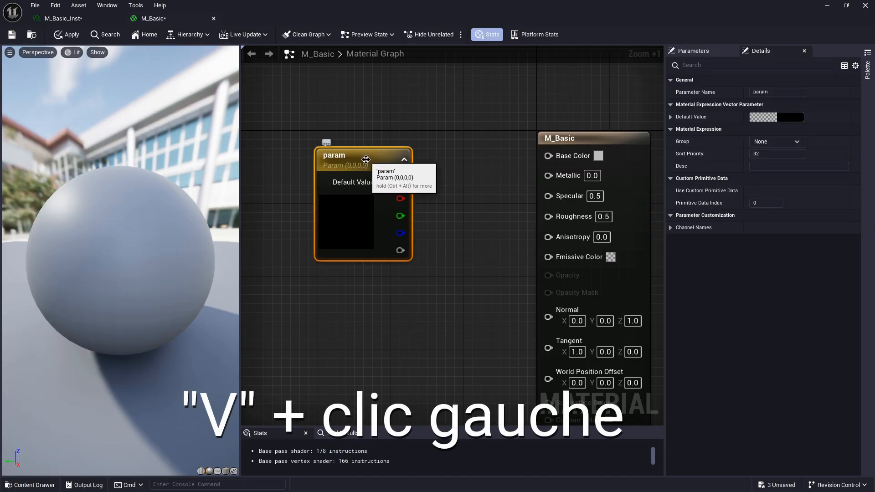
drag(376, 162, 363, 154)
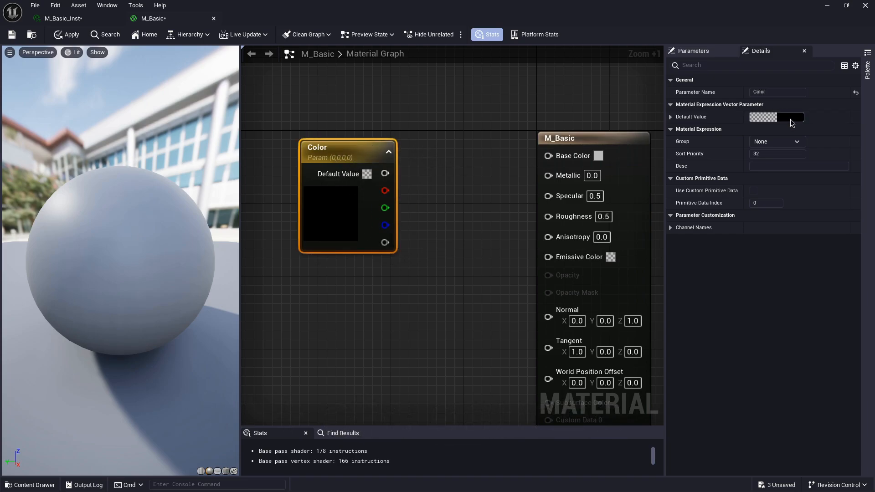
Set the Color parameter's default value to white and connect its output to Base Color.
click(790, 118)
drag(722, 205, 727, 131)
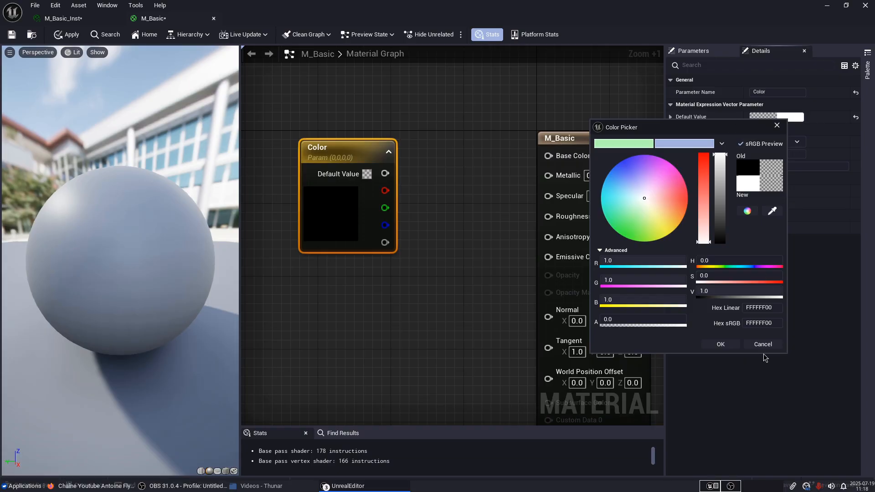
click(721, 344)
drag(372, 159, 576, 136)
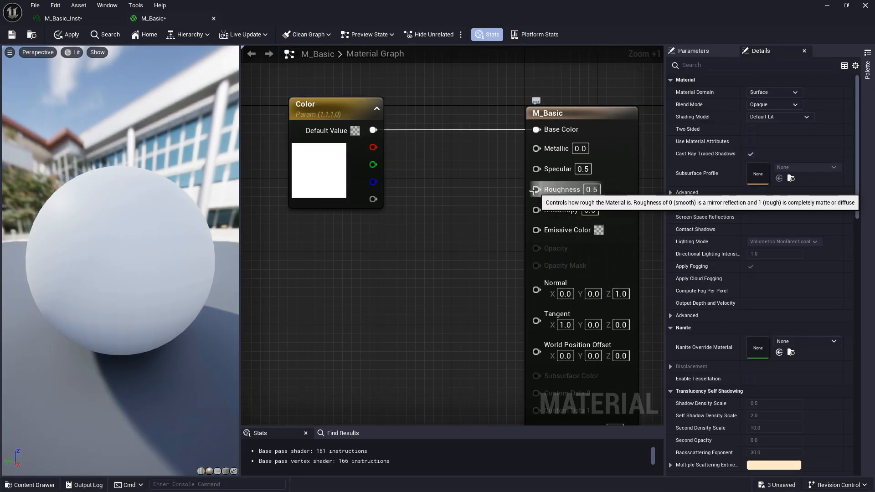
Add a scalar parameter named Roughness below the Color node.
right_drag(331, 248, 346, 244)
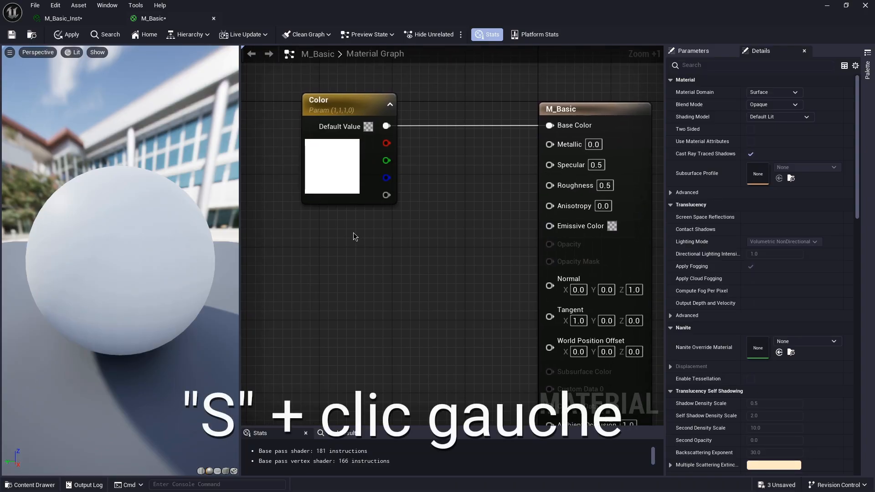
click(352, 231)
text(Roughness)
key(Return)
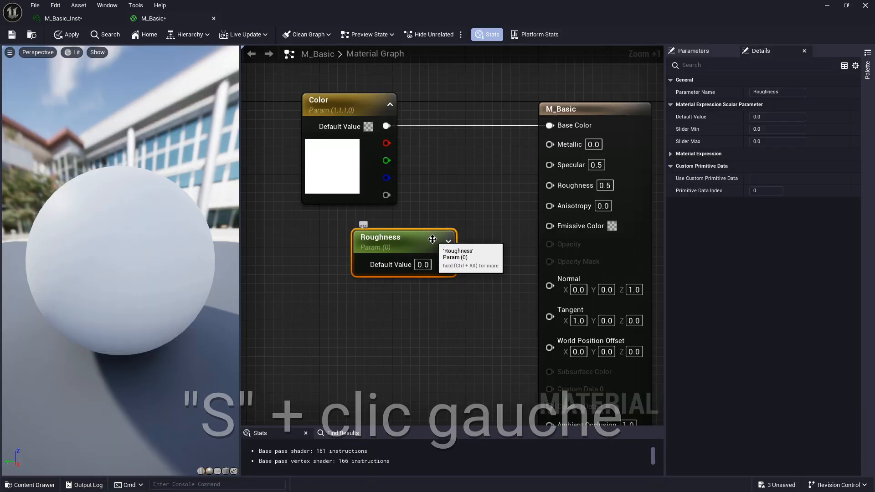
Set the Roughness parameter's default value to 0.5 and connect it to the material's Roughness input.
right_drag(489, 213, 474, 203)
click(474, 203)
click(418, 224)
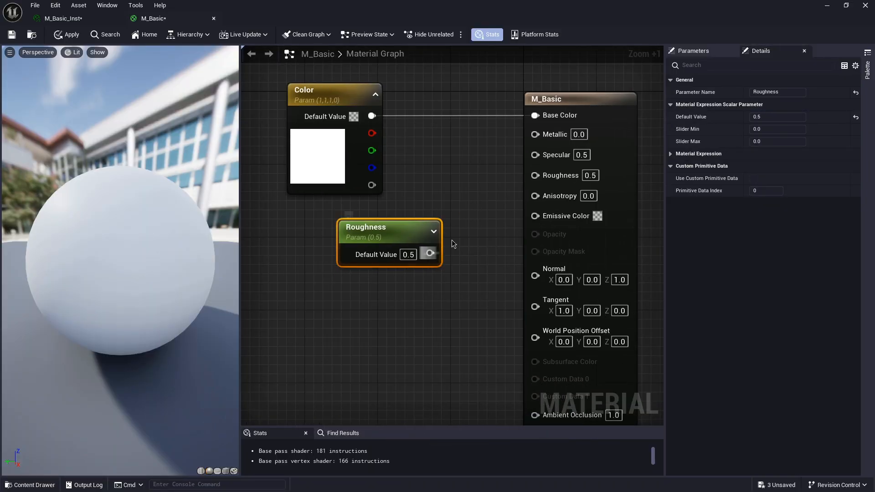
drag(429, 253, 545, 172)
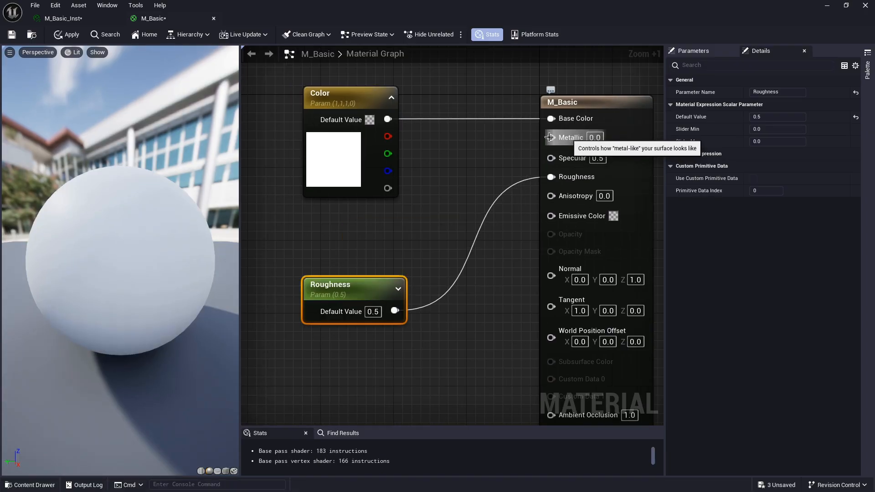
Duplicate the Roughness parameter node, placing the copy above it, and rename the copy Metallic.
click(367, 281)
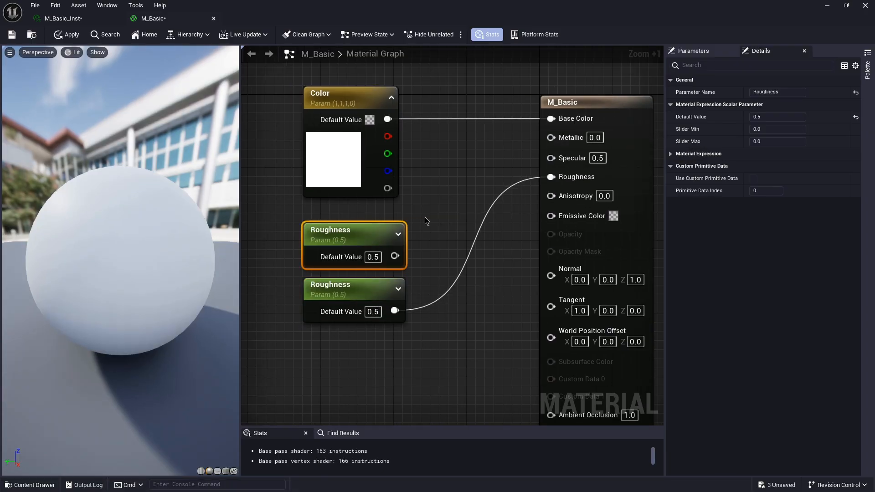
key(F2)
text(Met)
text(allic)
key(Return)
Set the Metallic parameter's default value to 0 and connect it to the material's Metallic input.
click(373, 257)
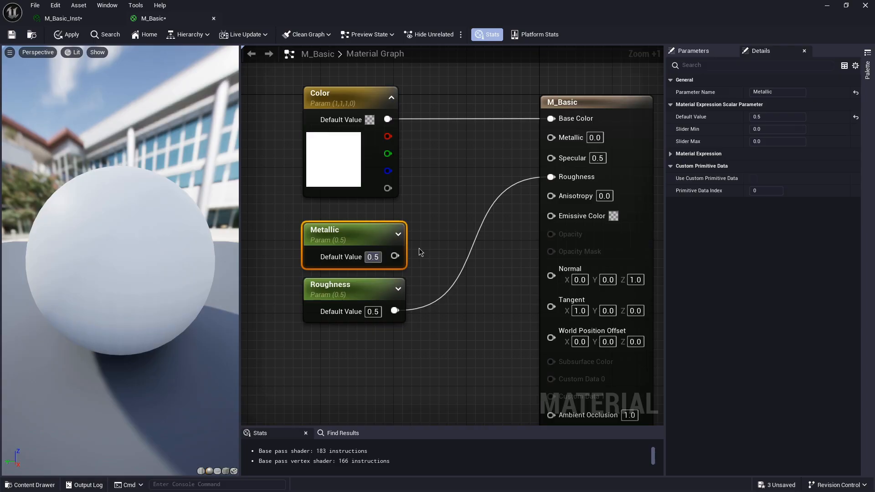
text(0)
key(Return)
drag(395, 256, 552, 137)
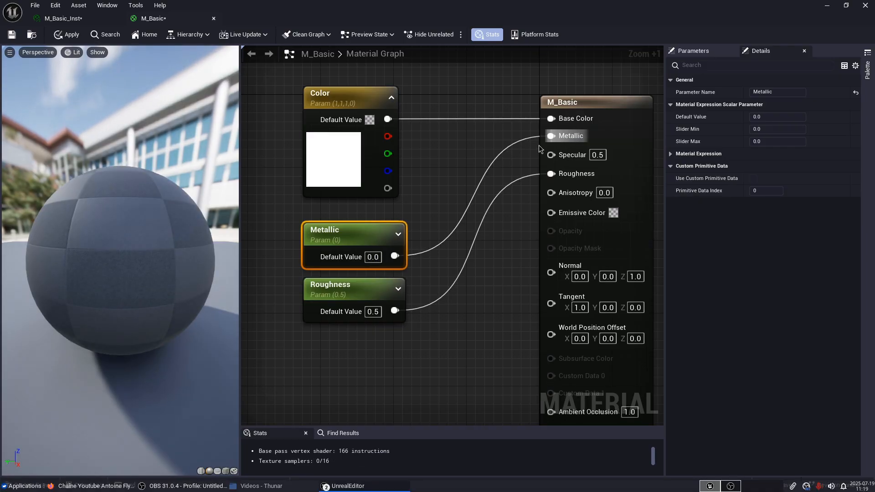
Apply the M_Basic changes and enable the Metallic, Roughness and Color overrides in M_Basic_Inst.
scroll(419, 293, down, 1)
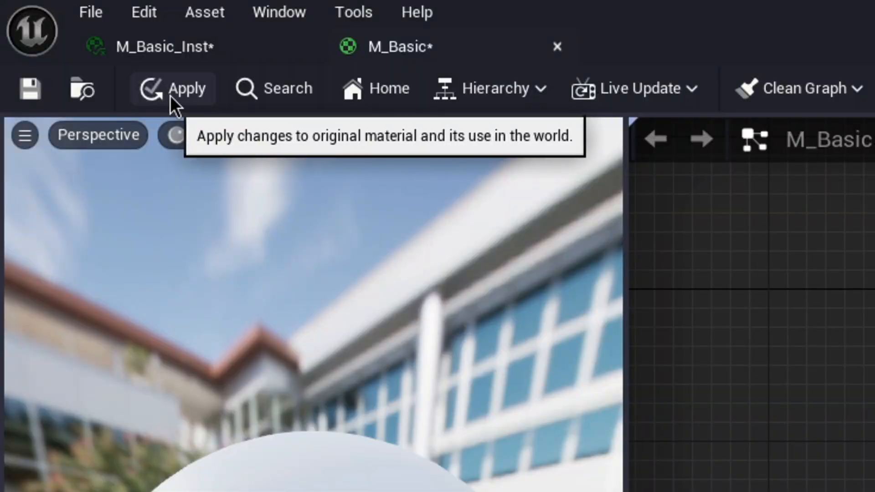
click(177, 88)
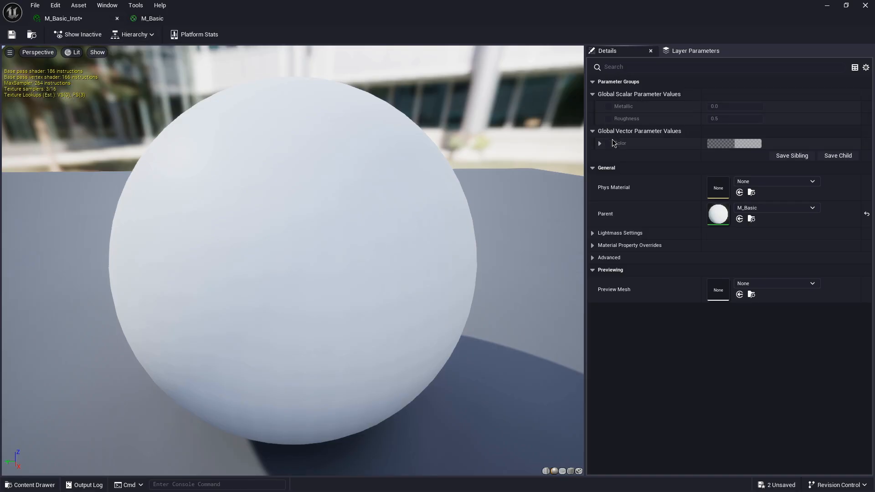
click(608, 107)
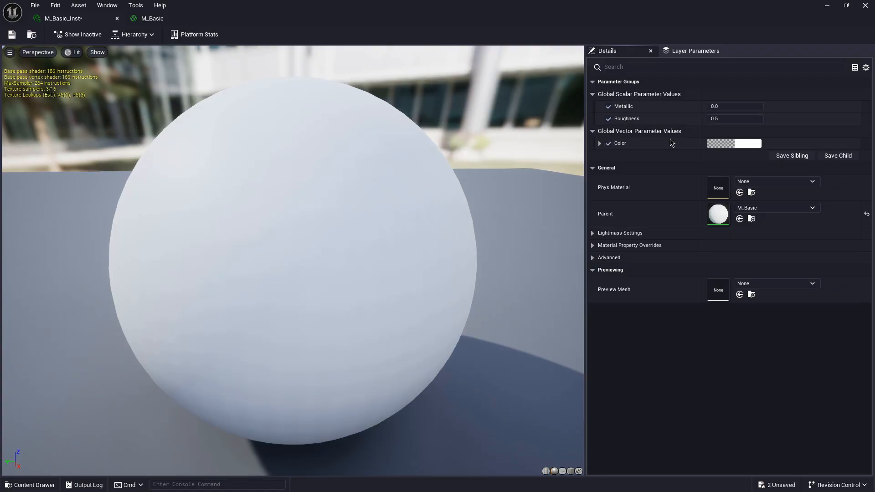
Set the Color parameter of M_Basic_Inst to pink.
click(749, 146)
drag(613, 224, 639, 212)
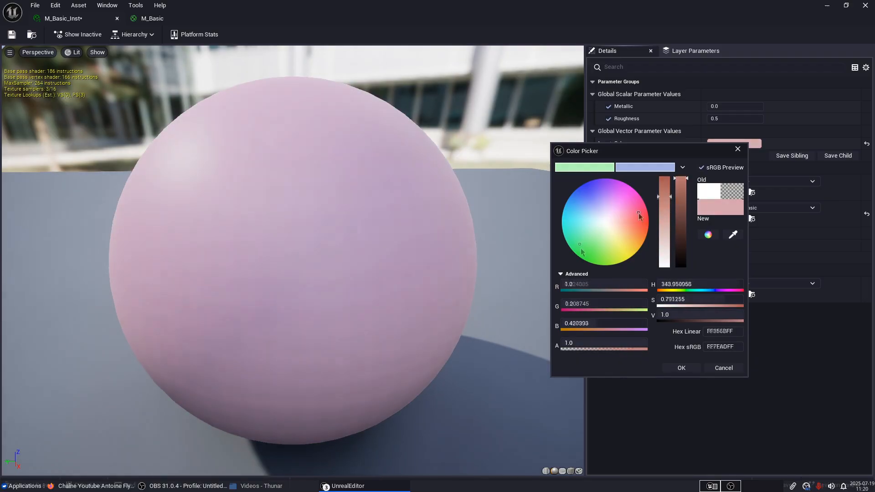
click(697, 369)
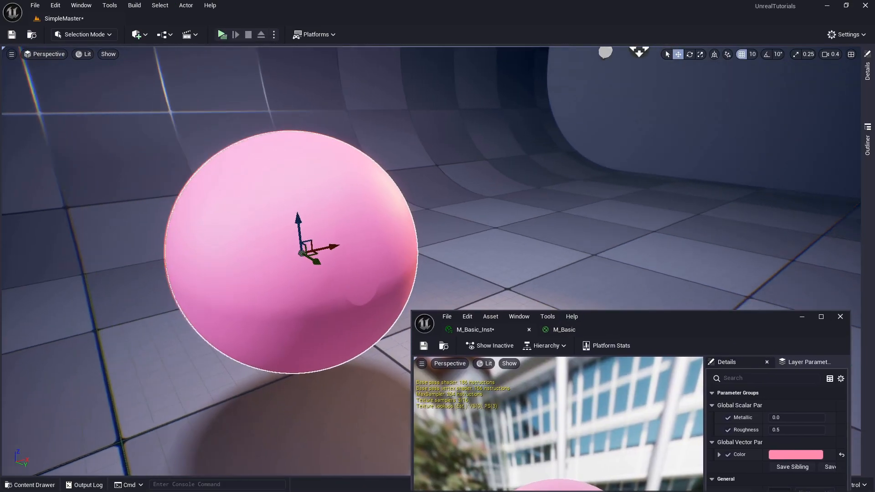
Set Metallic to 1 and Roughness to 0.26 in M_Basic_Inst, keeping the sphere in the level in view.
right_drag(296, 206, 298, 217)
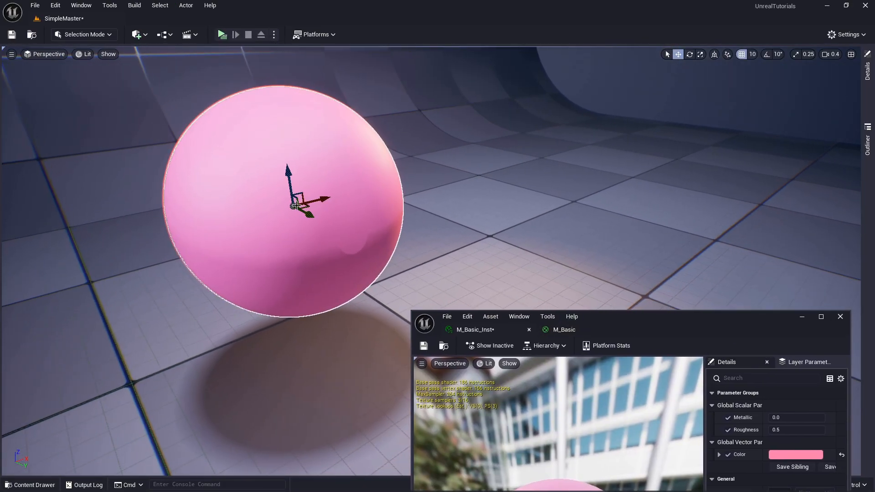
drag(695, 314, 729, 15)
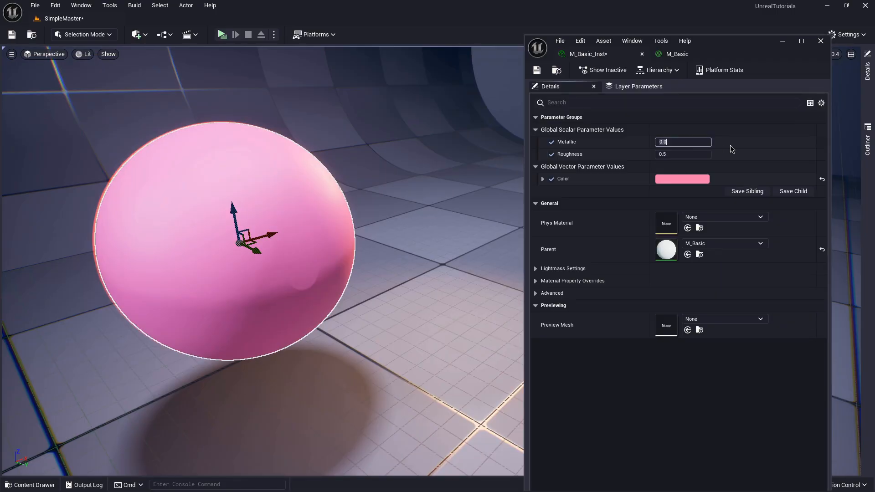
text(1)
key(Tab)
text(0.26)
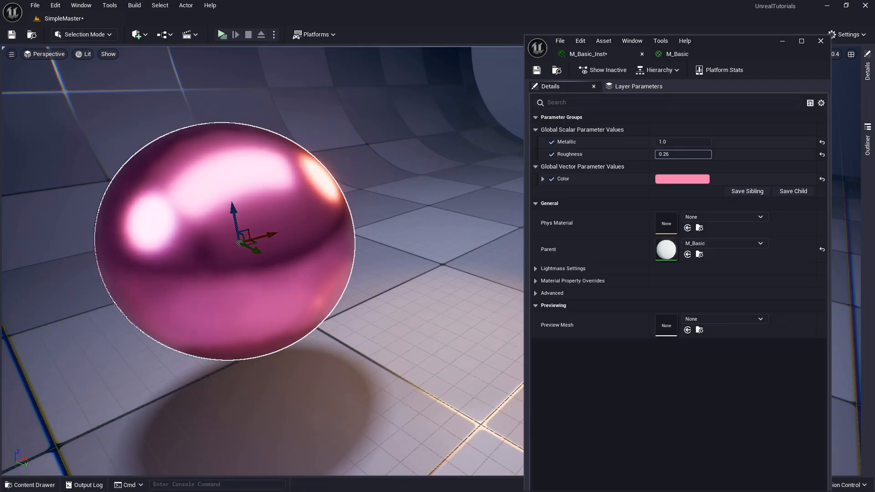
key(Return)
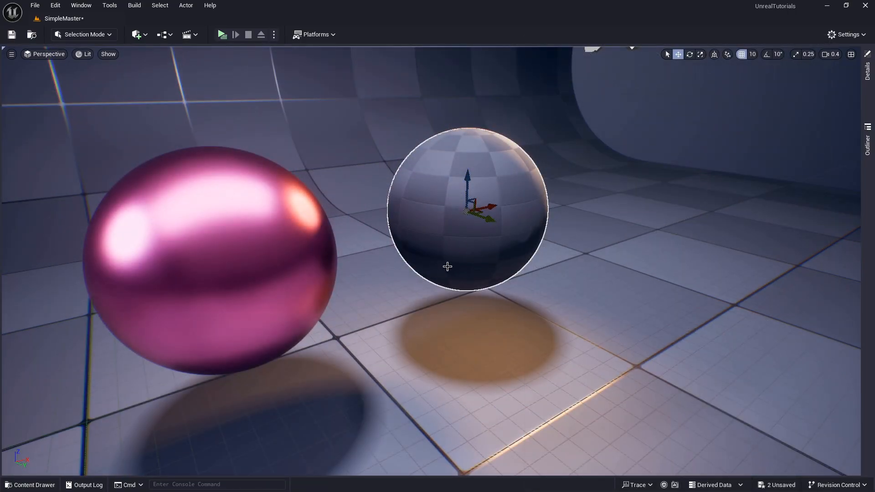
Create another material instance from M_Basic, name it MI_JauneGloss and assign it to the checkered sphere.
right_drag(448, 267, 442, 265)
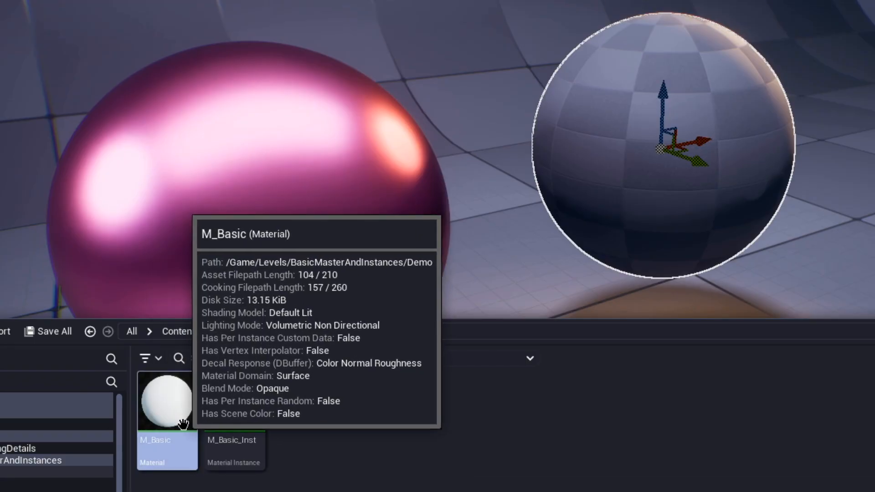
right_click(183, 425)
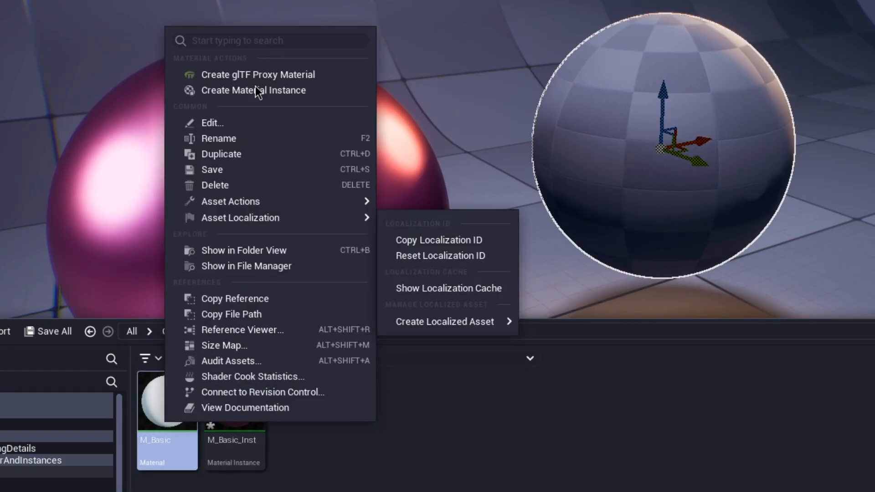
click(250, 90)
text(MI_)
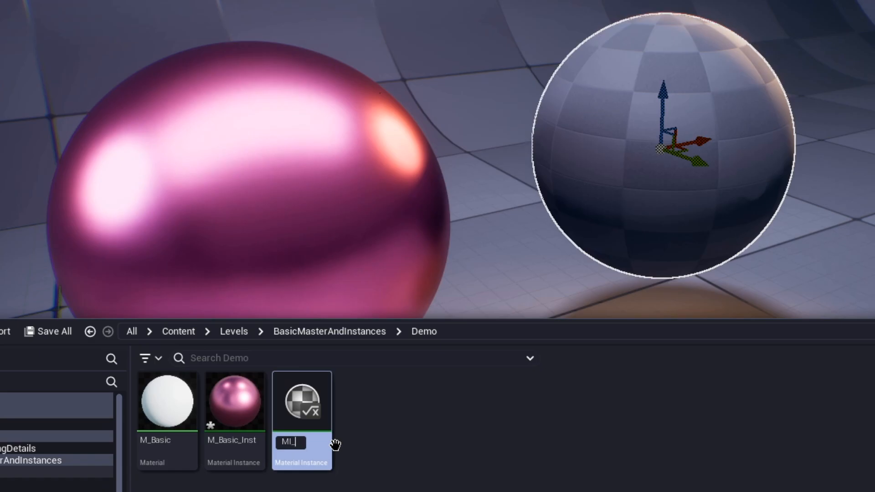
key(Return)
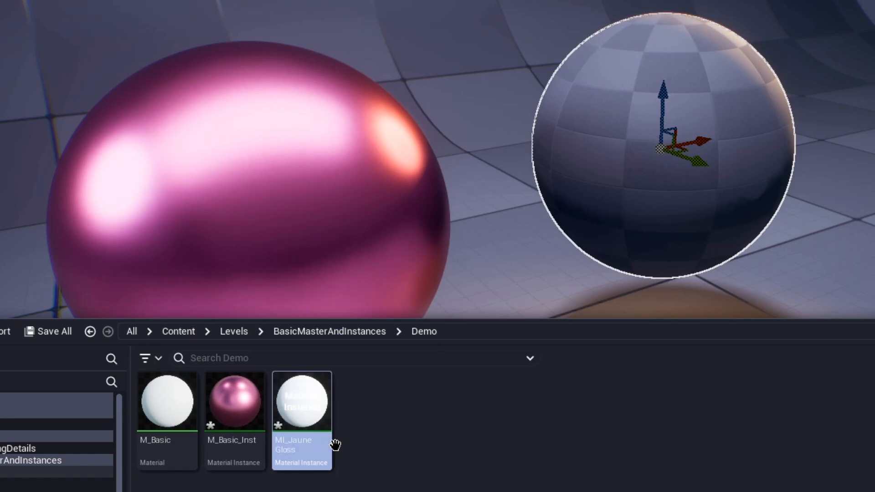
drag(332, 443, 578, 135)
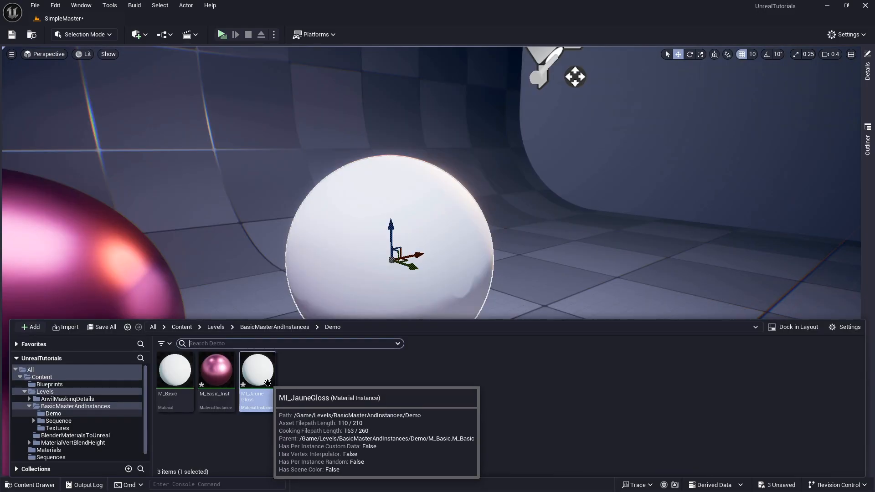
Open MI_JauneGloss, enable its parameter overrides, and set Color to yellow and Roughness to 0.14.
double_click(268, 388)
click(795, 185)
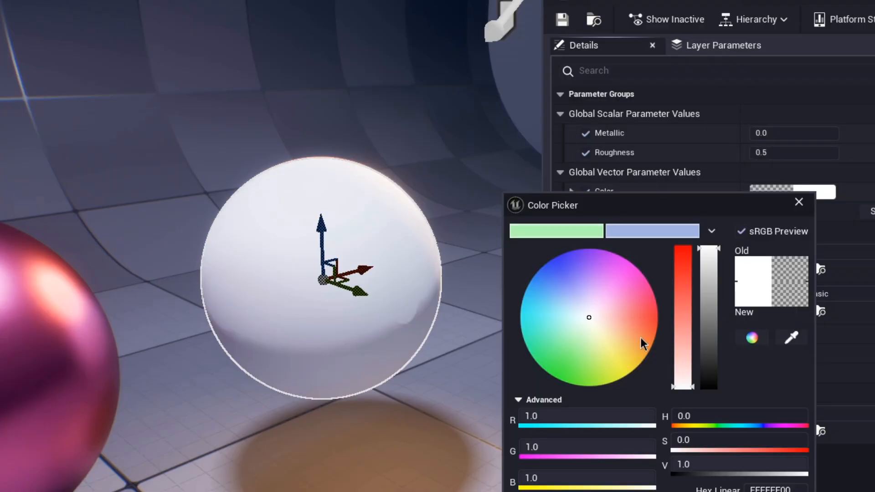
drag(619, 349, 633, 361)
drag(793, 153, 775, 153)
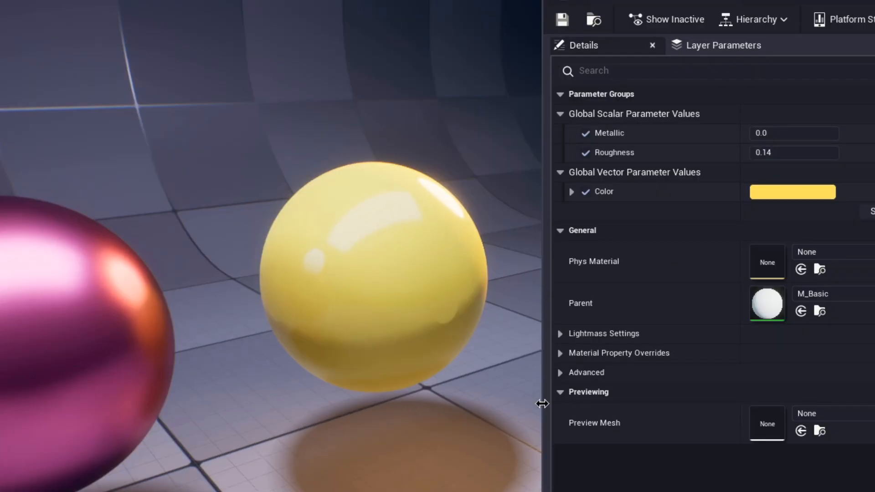
Add a Texture Sample node below the Roughness parameter in M_Basic and assign it the DefaultNormal texture.
scroll(501, 392, up, 3)
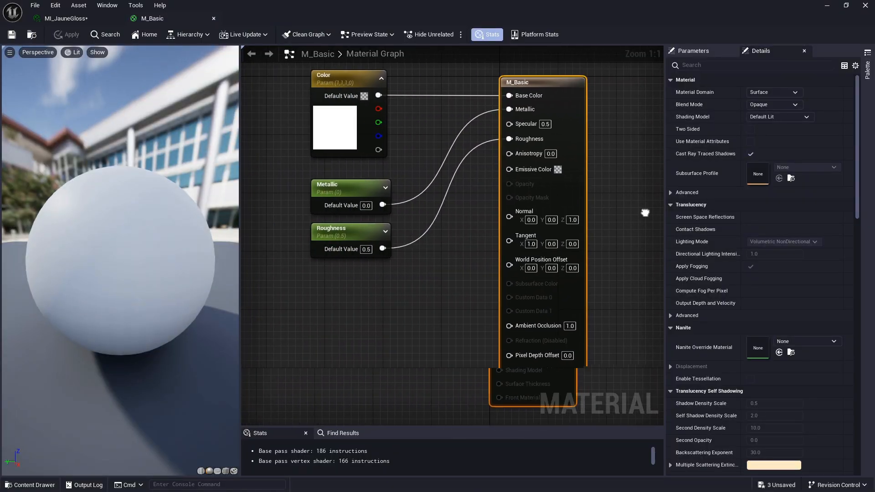
scroll(443, 322, up, 1)
click(506, 302)
right_drag(505, 301, 485, 310)
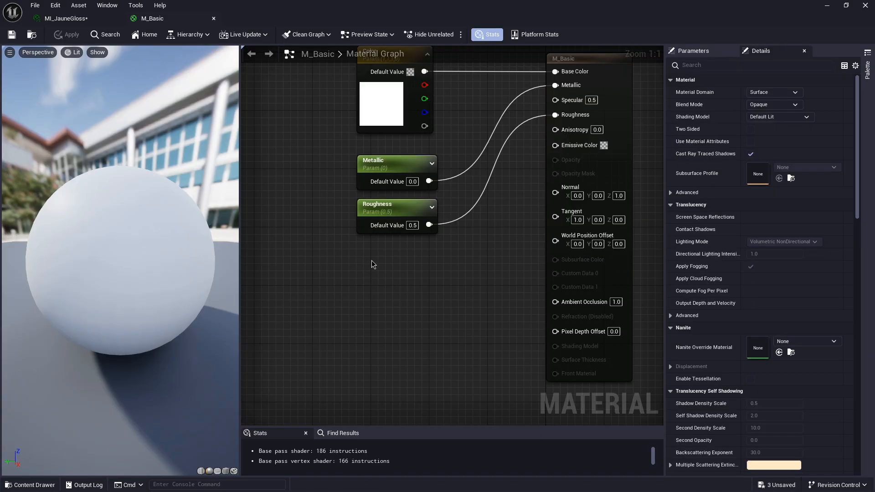
click(370, 261)
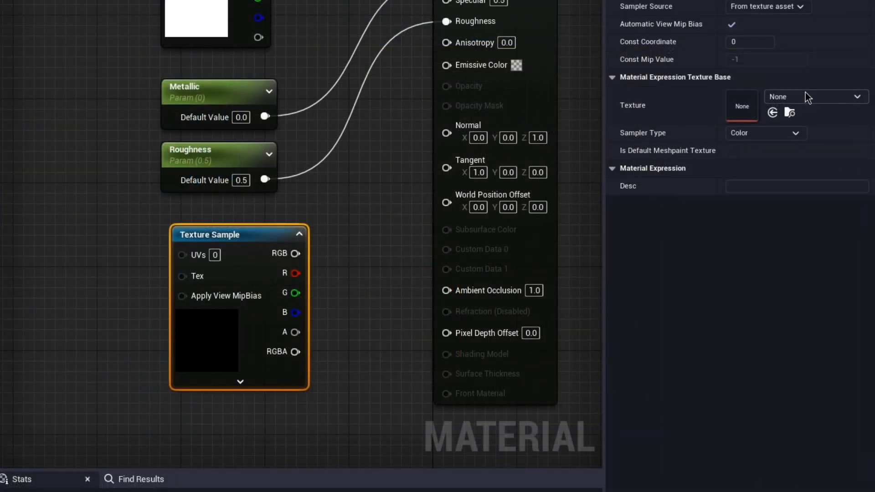
click(805, 95)
text(n)
Connect the Texture Sample's RGB output to the material's Normal input and apply the changes to both spheres.
drag(235, 284, 419, 167)
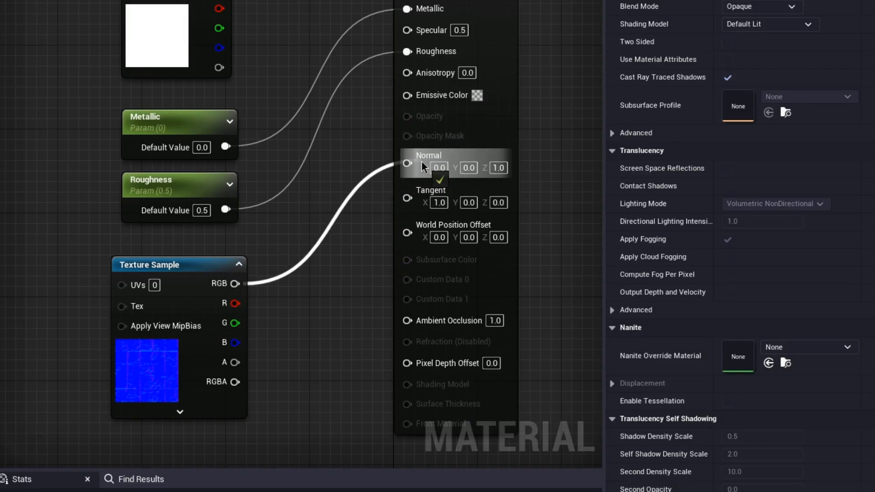
click(66, 36)
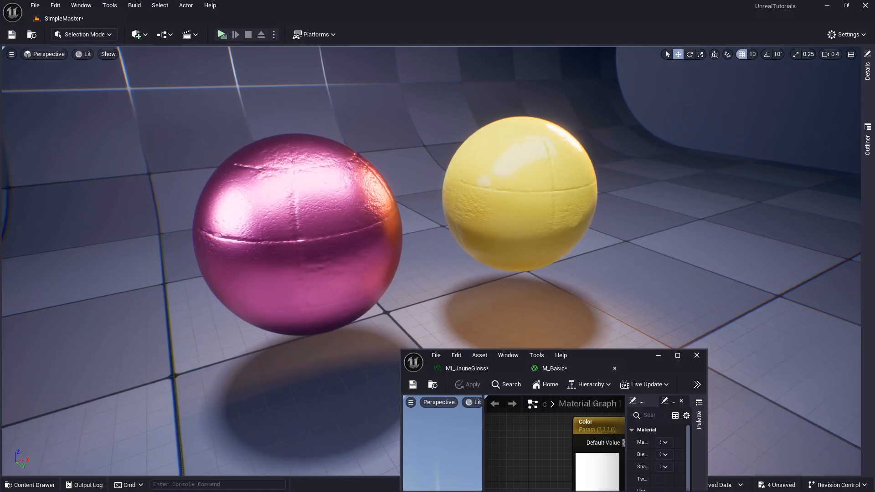
scroll(541, 170, up, 3)
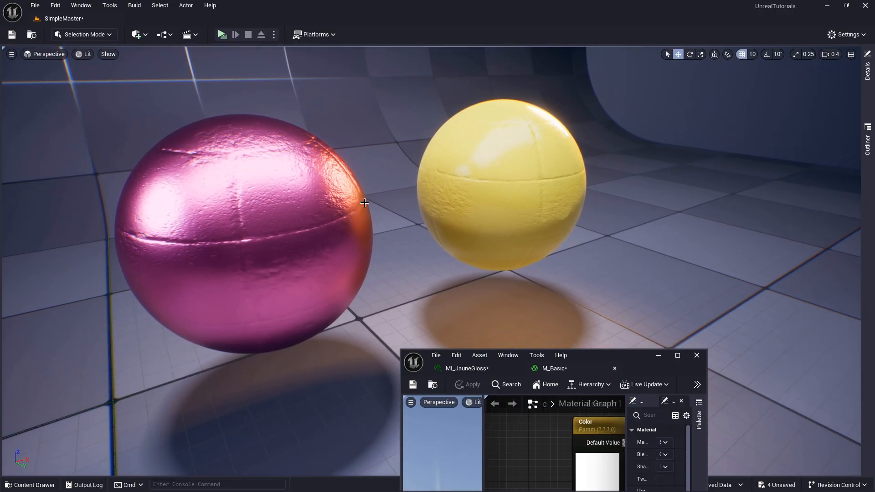
scroll(596, 247, up, 1)
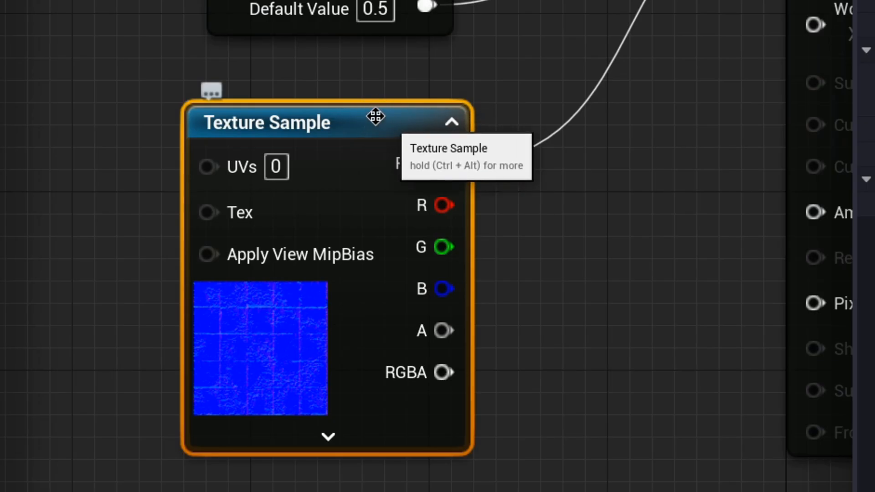
Convert the Texture Sample node to a parameter named NormalTexture.
right_click(371, 122)
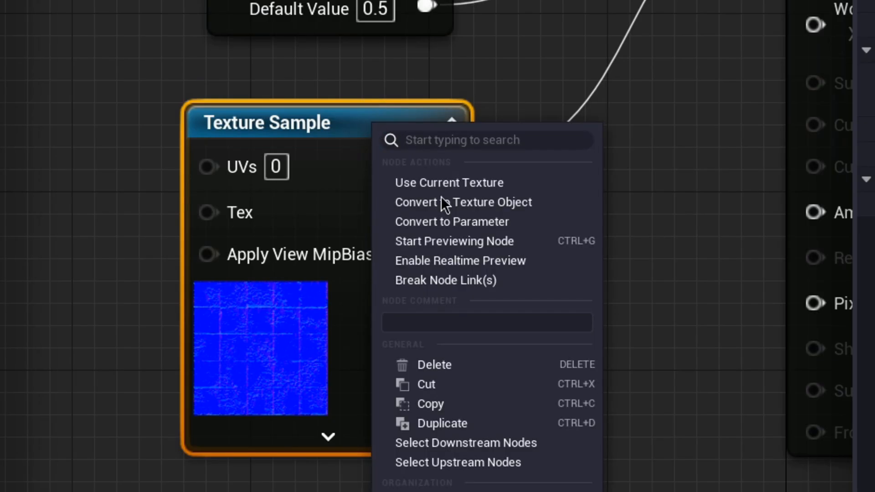
click(468, 221)
text(NormalTexture)
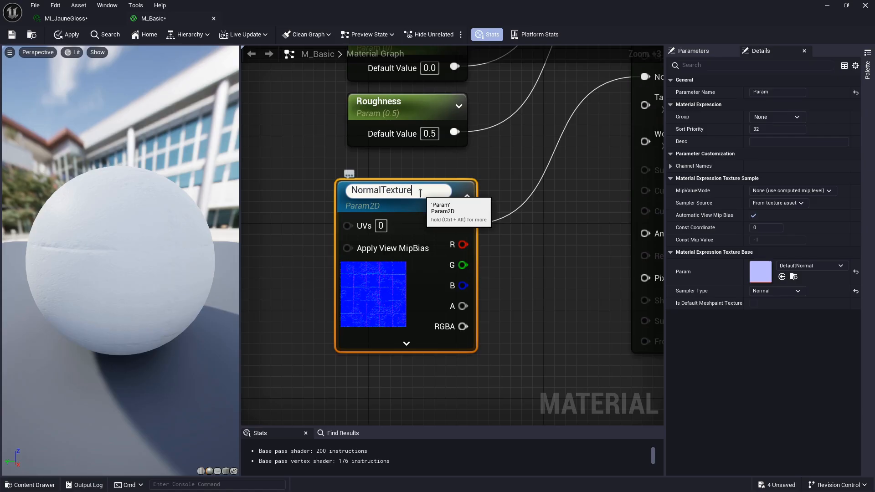
key(Return)
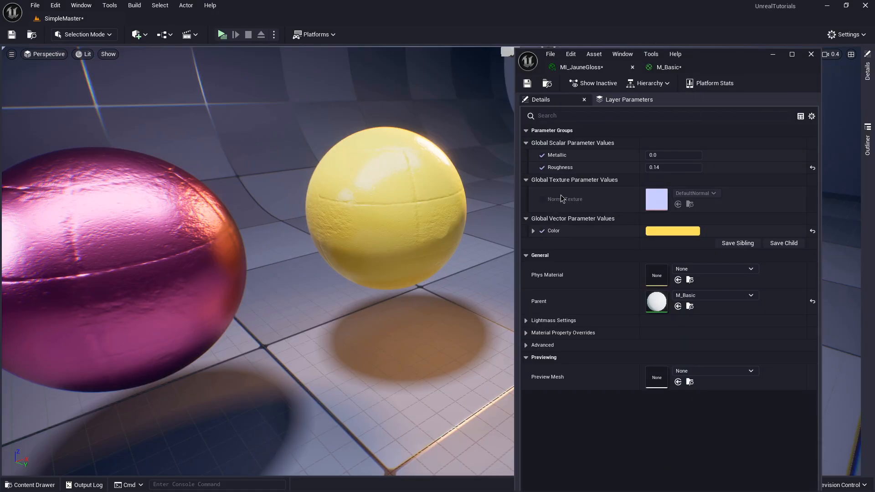
Enable the NormalTexture override in MI_JauneGloss and set it to rebar_reinforced_concrete_nor_dx_1k.
click(542, 199)
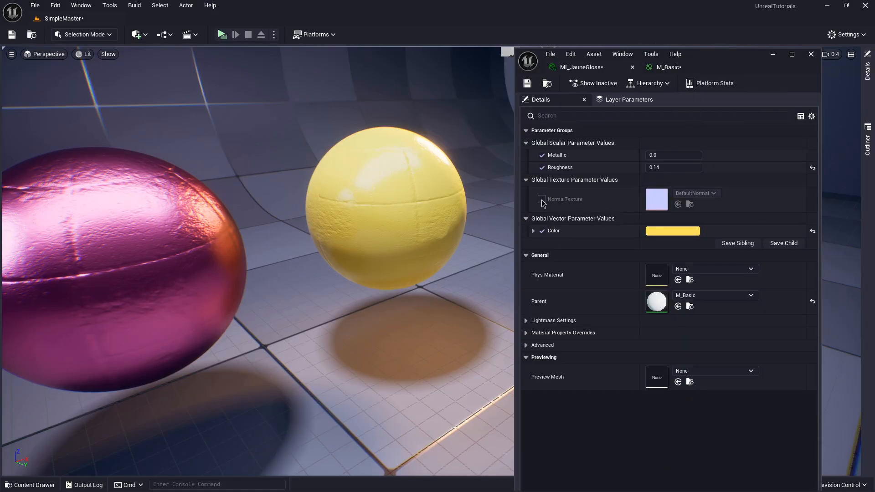
click(698, 195)
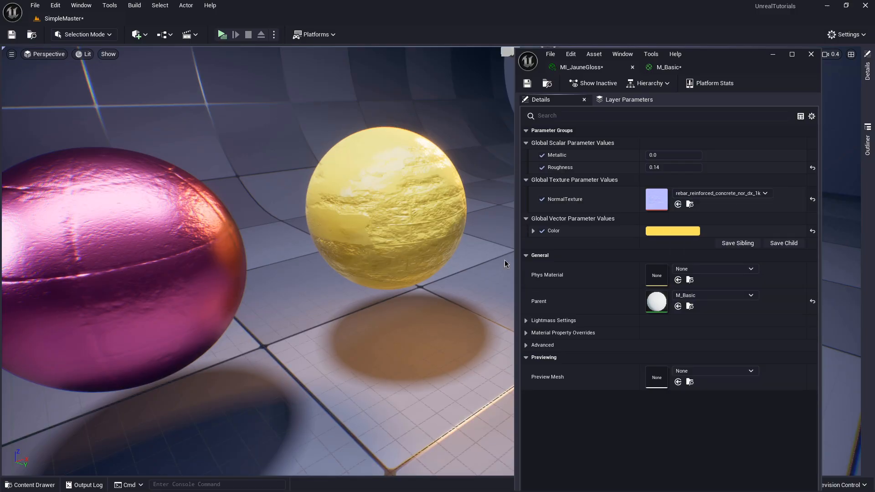
right_drag(504, 260, 464, 264)
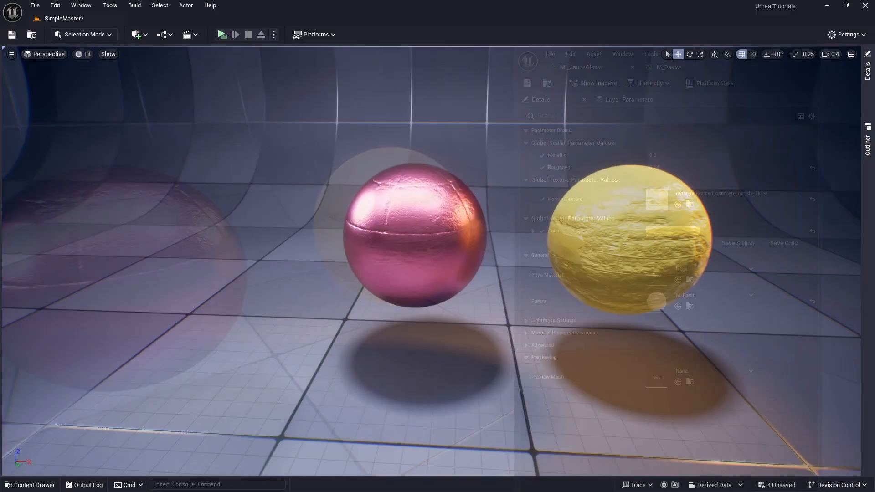
right_drag(465, 264, 426, 266)
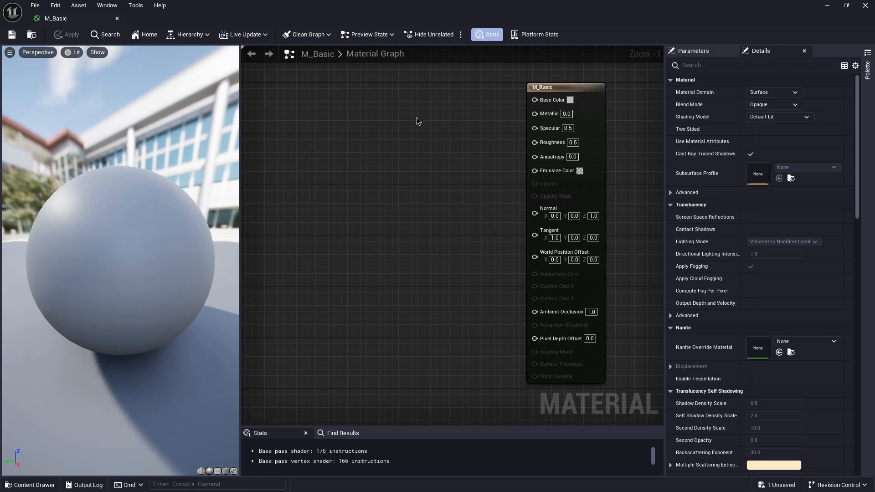
Add a Texture Sample node in the empty M_Basic graph, beside the material's Base Color input.
right_drag(454, 152, 479, 207)
ctrl+scroll(560, 157, up, 2)
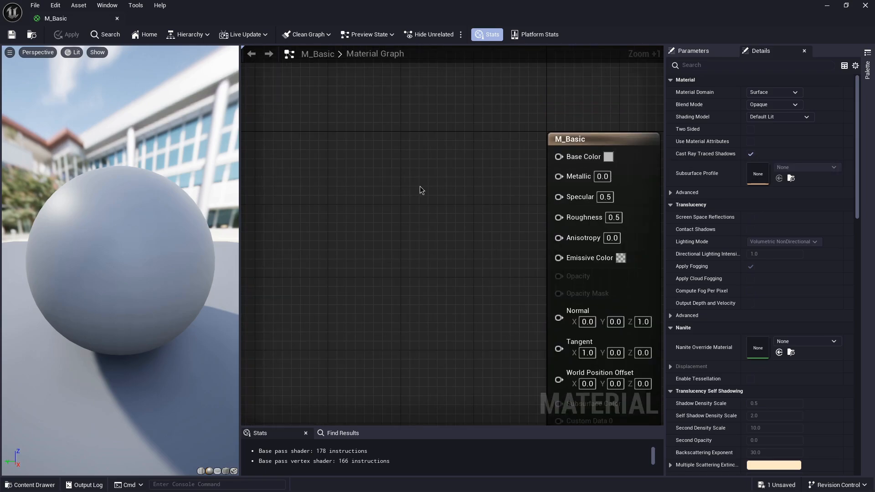
right_drag(419, 186, 426, 164)
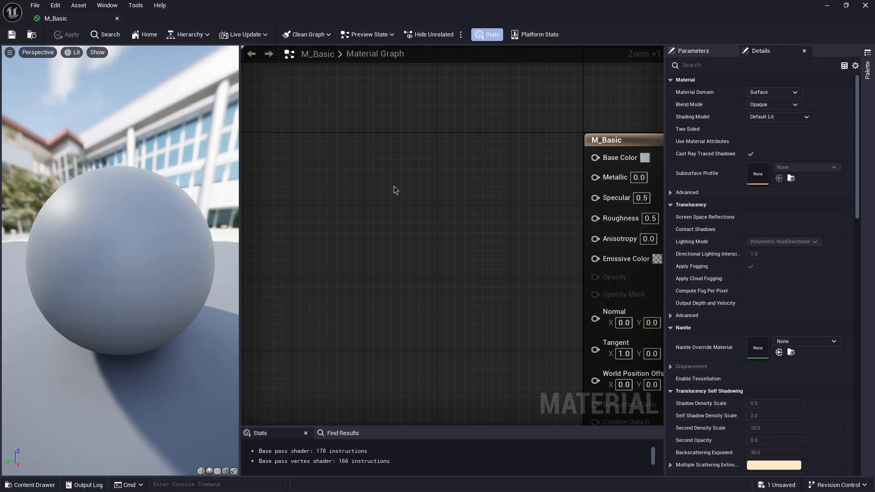
click(393, 146)
drag(447, 149, 422, 139)
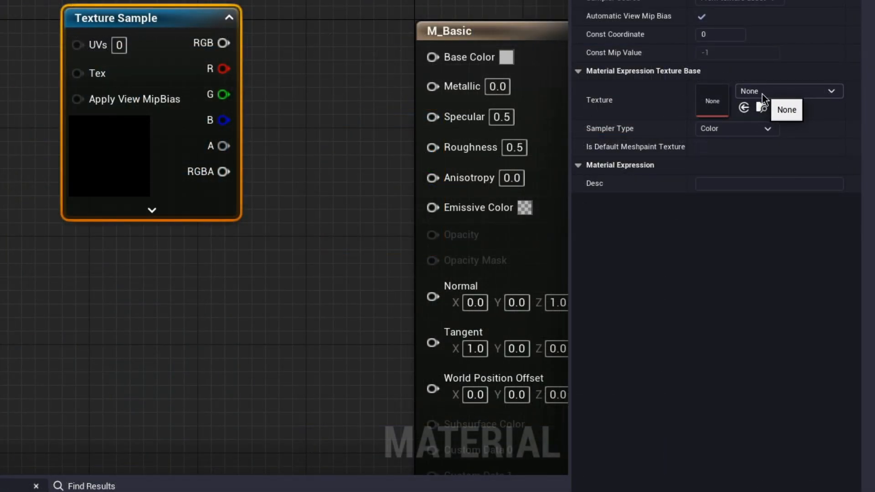
Set the Texture Sample node's texture to DefaultWhiteGrid.
click(773, 94)
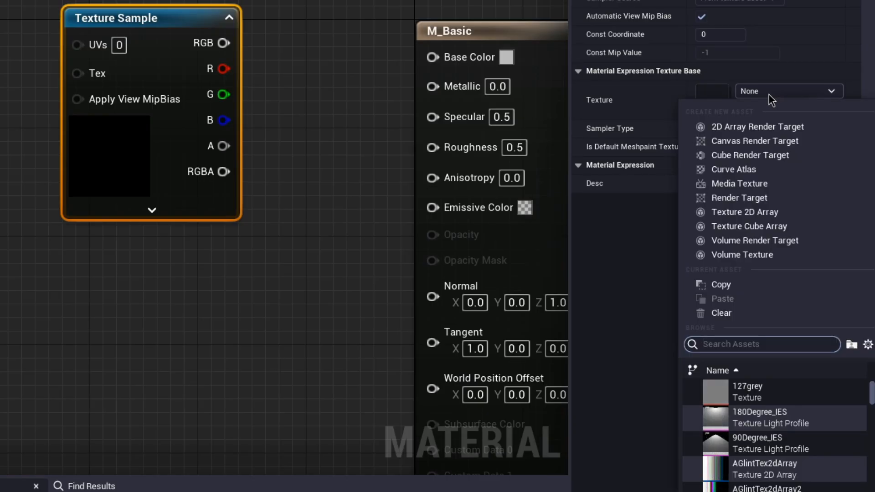
text(white)
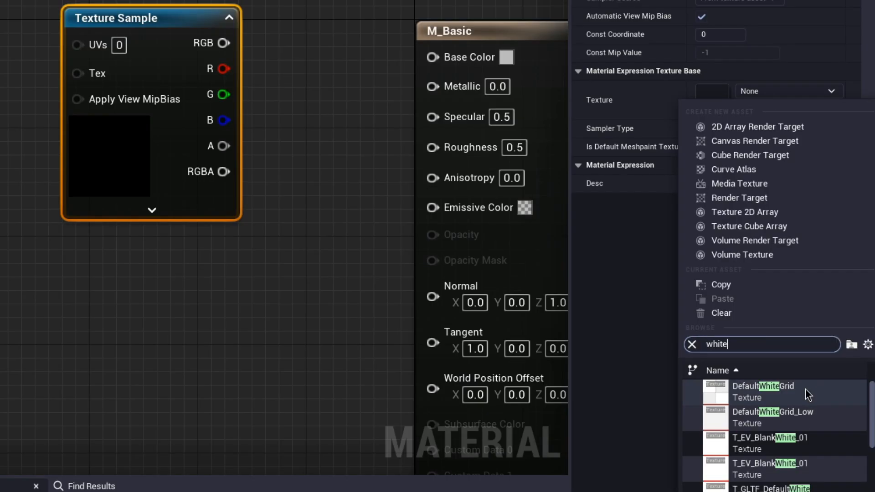
click(804, 389)
scroll(264, 146, down, 2)
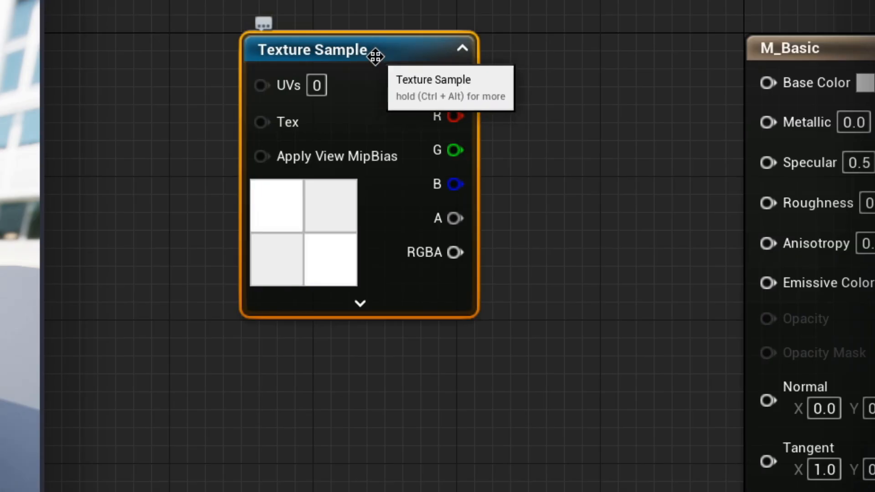
Convert the Texture Sample node to a parameter named Color.
right_click(375, 57)
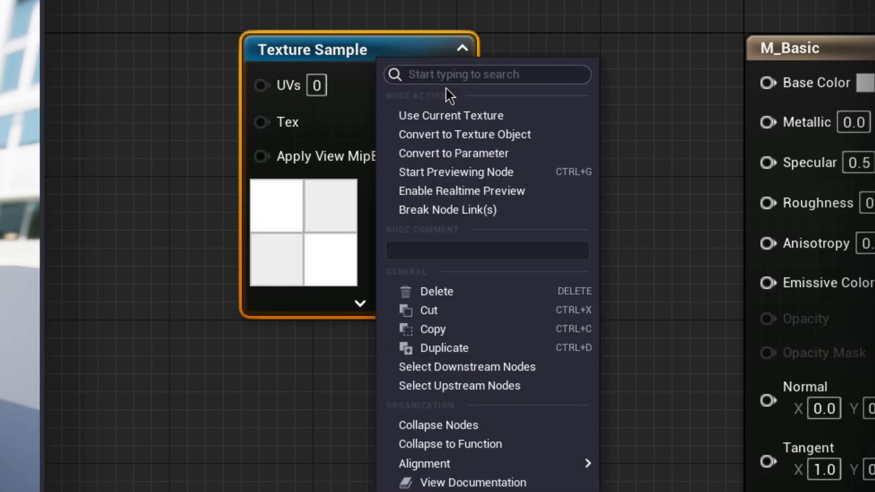
click(461, 153)
text(Color)
key(Return)
scroll(456, 100, down, 2)
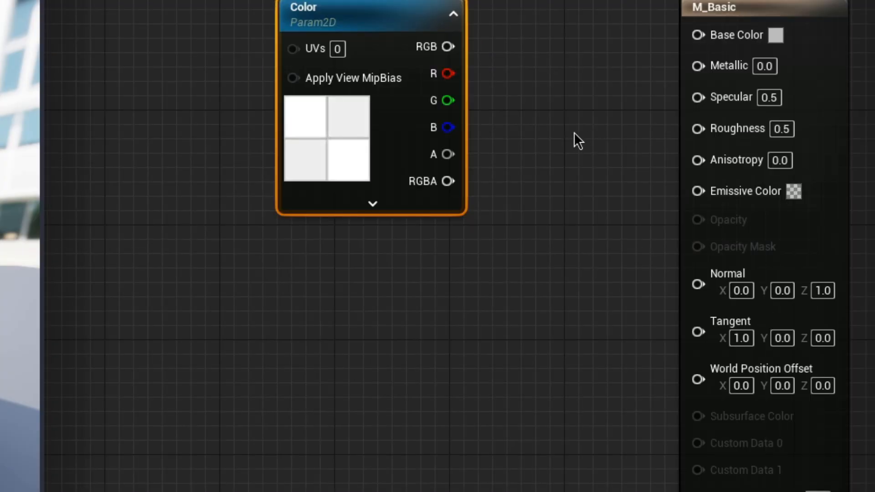
Duplicate the Color parameter, place the copy directly below it and rename it Roughness.
key(ctrl+d)
drag(630, 158, 299, 244)
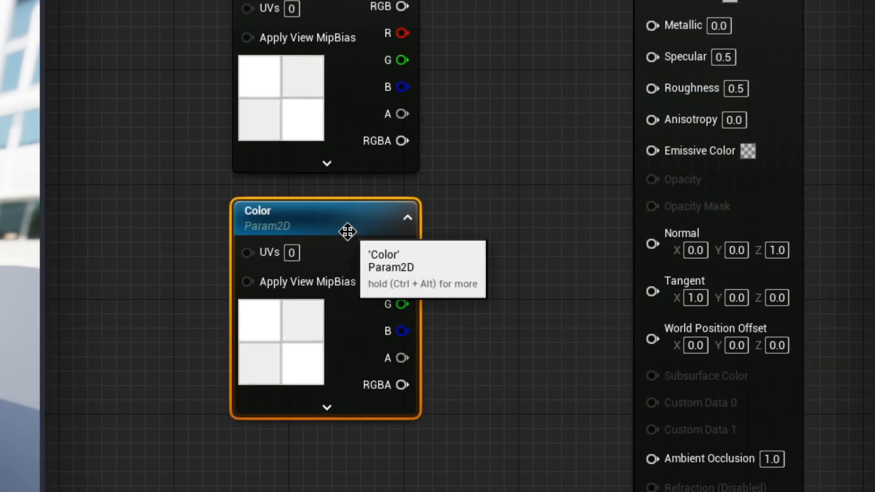
double_click(347, 227)
text(Roughness)
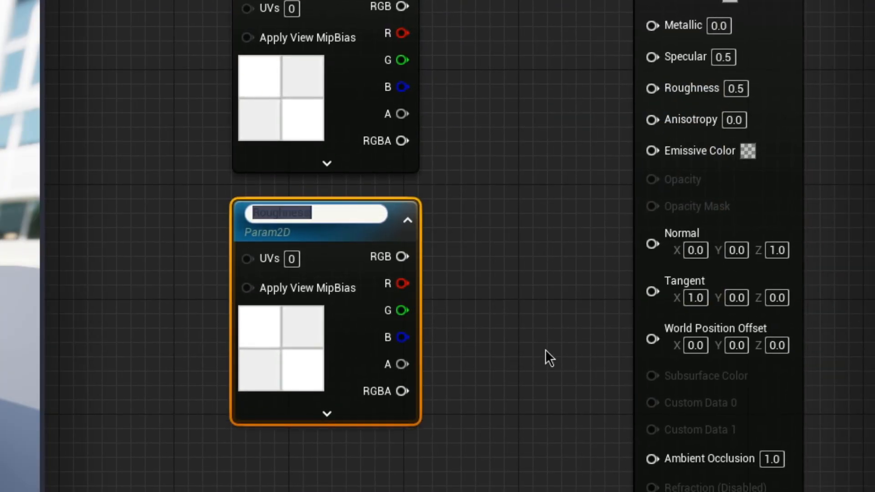
key(Return)
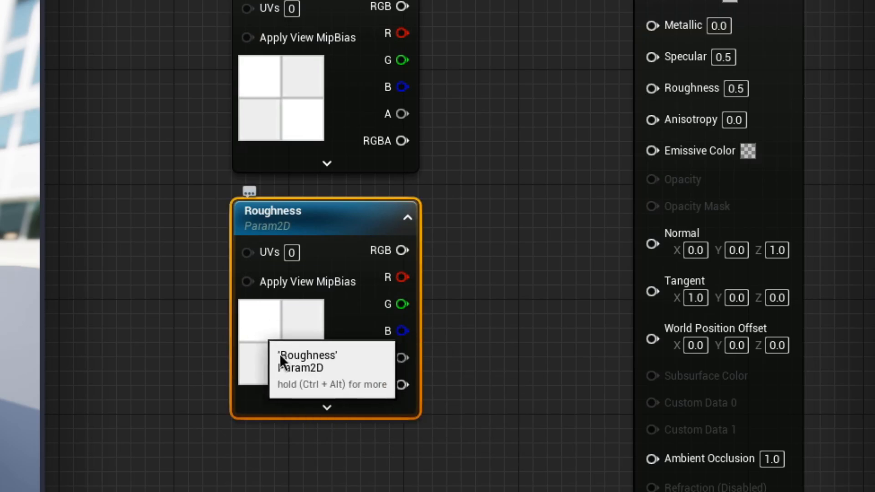
Duplicate the Roughness parameter, place the copy directly below it and rename it Normal.
key(ctrl+d)
drag(497, 346, 354, 404)
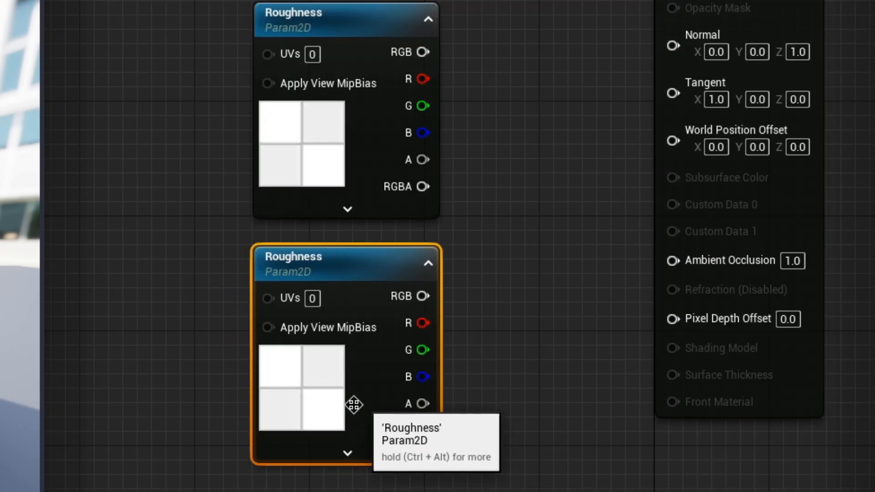
key(F2)
text(Normal)
key(Return)
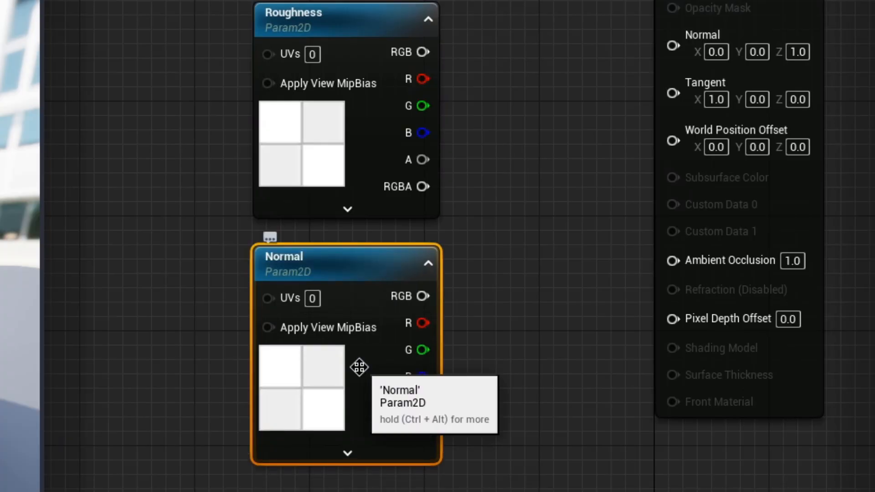
Set the Normal parameter's default texture to T_Normal.
click(841, 161)
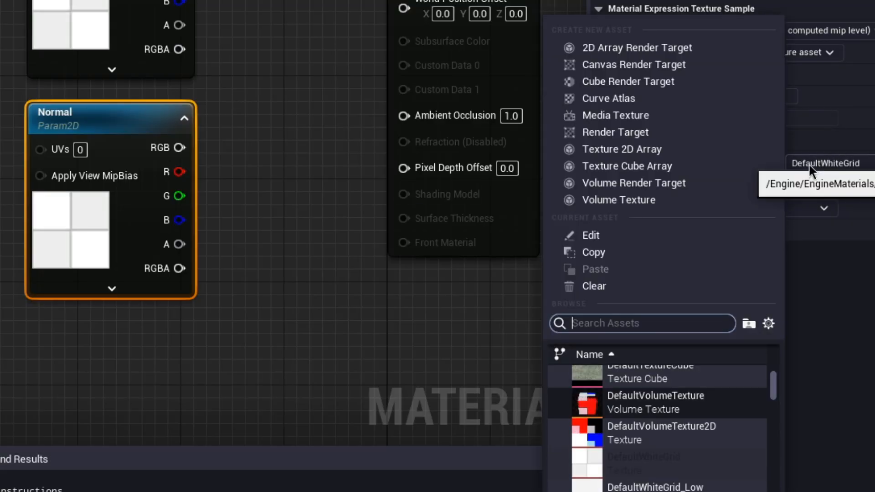
text(normal)
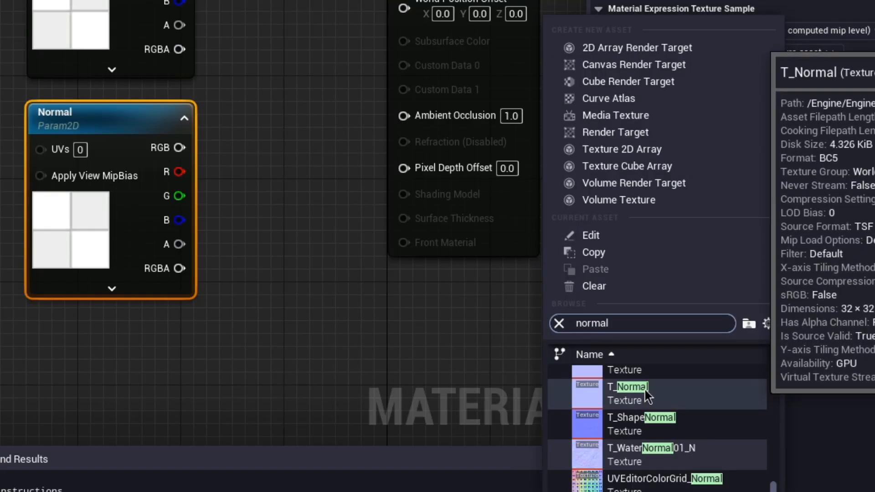
click(641, 392)
right_drag(472, 165, 458, 192)
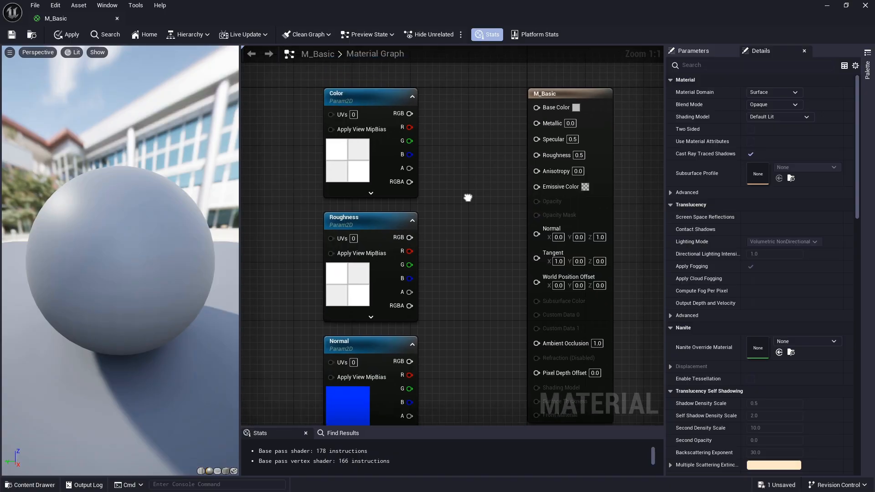
Add a Multiply node between Color and M_Basic, and connect Color's RGB output to its B input.
scroll(458, 192, up, 1)
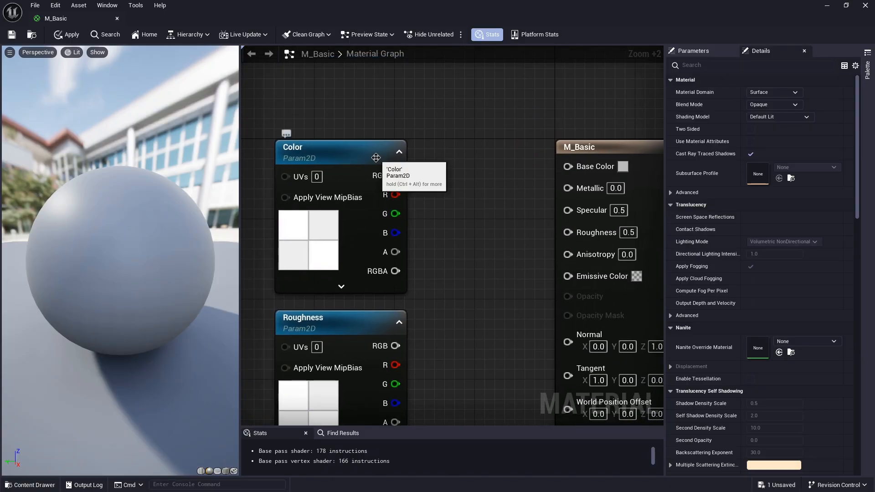
click(385, 160)
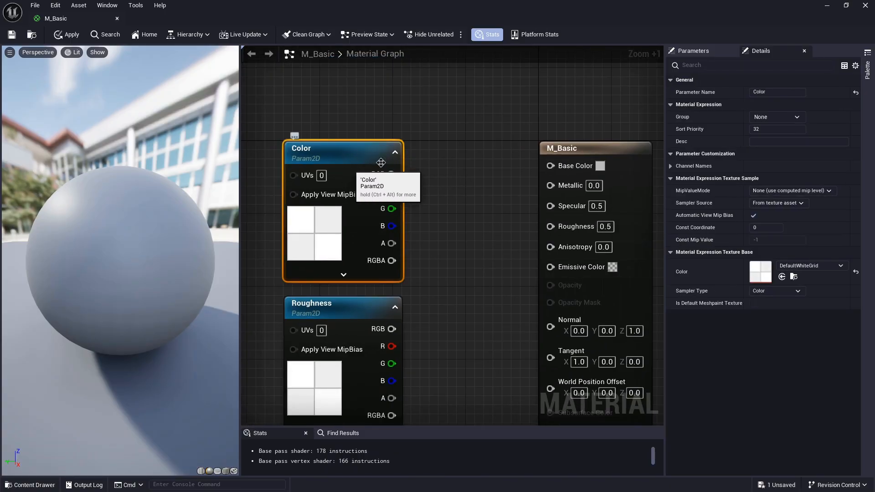
click(377, 173)
scroll(381, 196, down, 1)
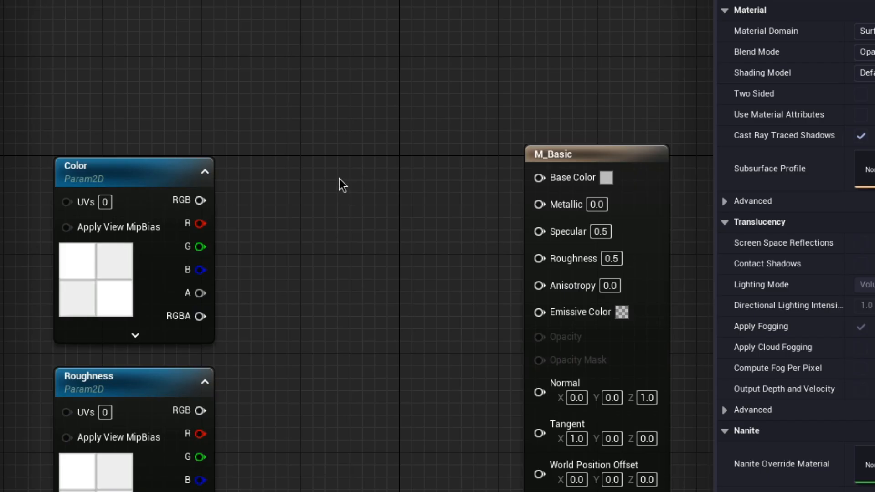
click(441, 183)
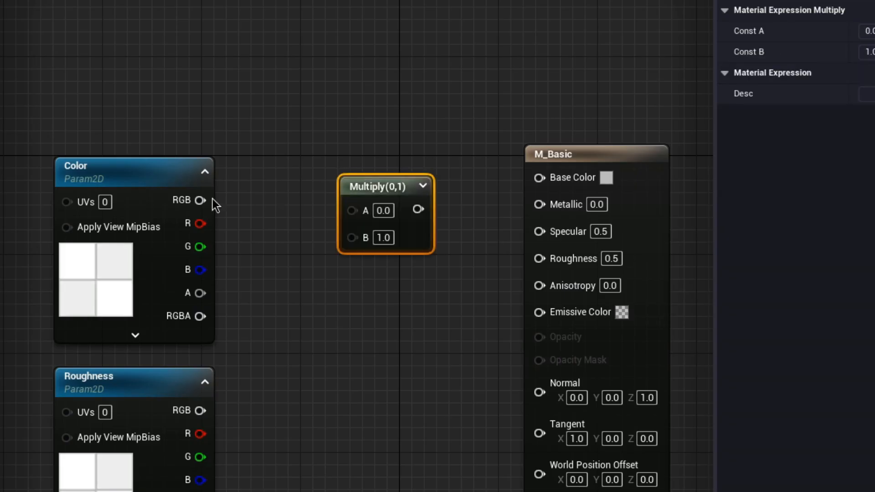
drag(360, 191, 450, 214)
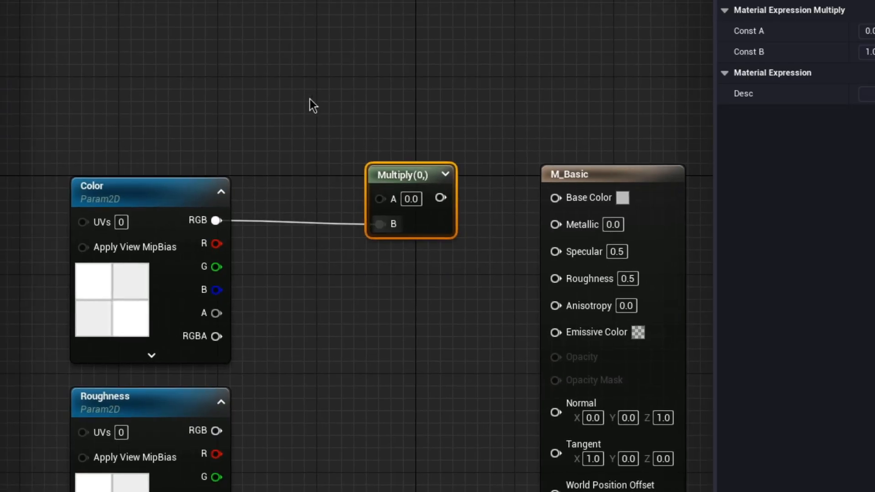
Add a vector parameter named ColorTint above the Color node with a white default value.
click(210, 57)
click(209, 53)
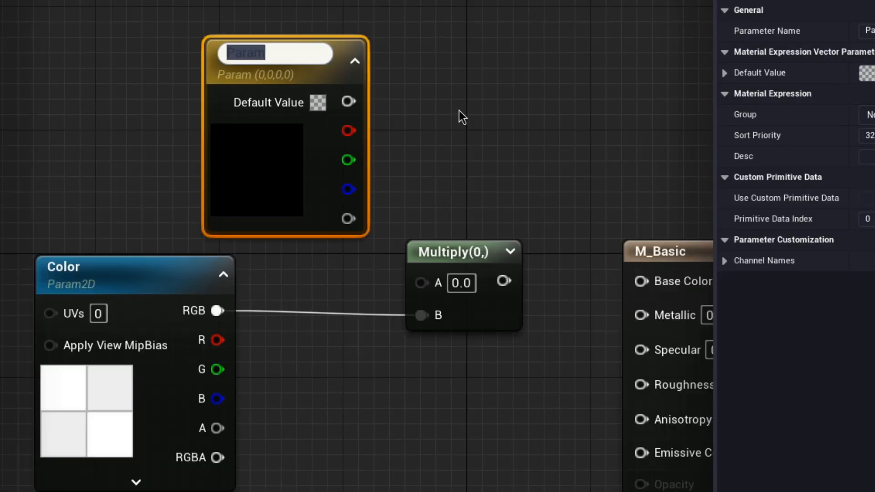
text(t)
key(Return)
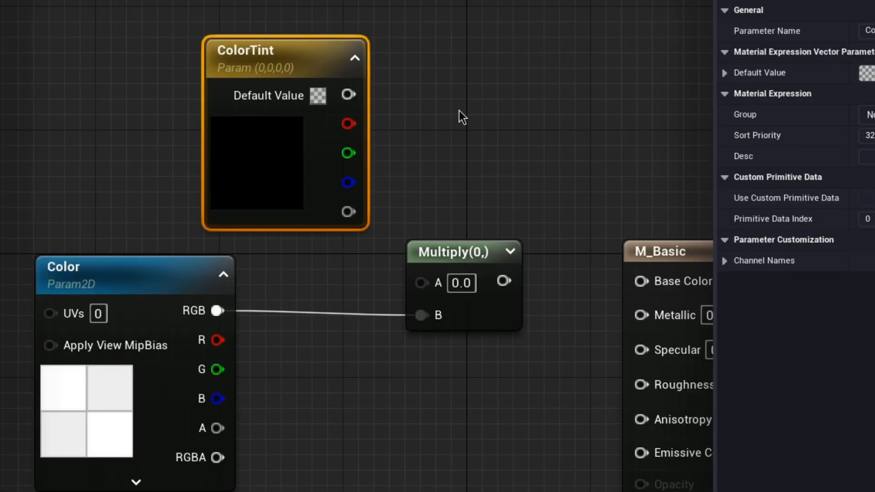
click(866, 73)
drag(824, 116, 815, 109)
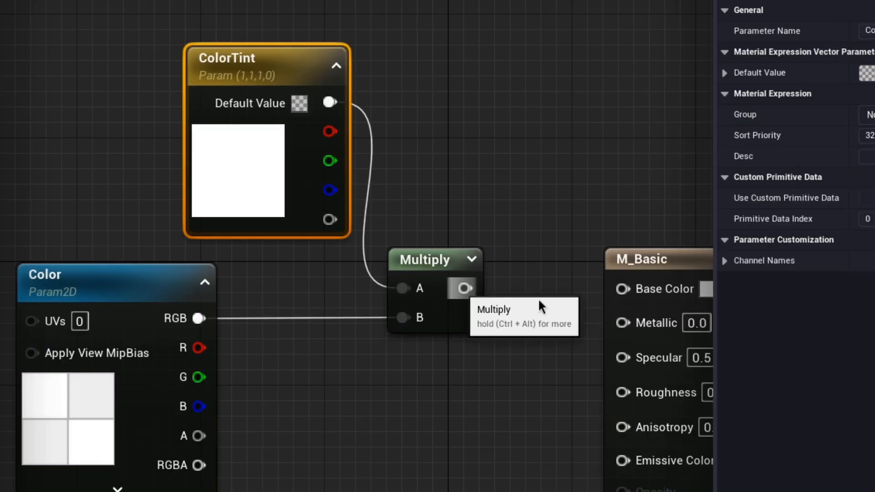
Wire ColorTint through the Multiply node's A input into Base Color, and save M_Basic.
drag(465, 288, 638, 294)
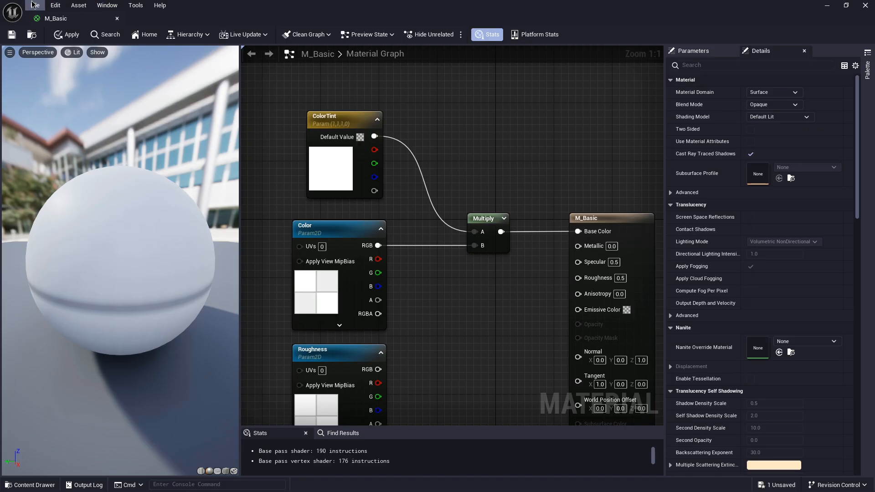
click(15, 33)
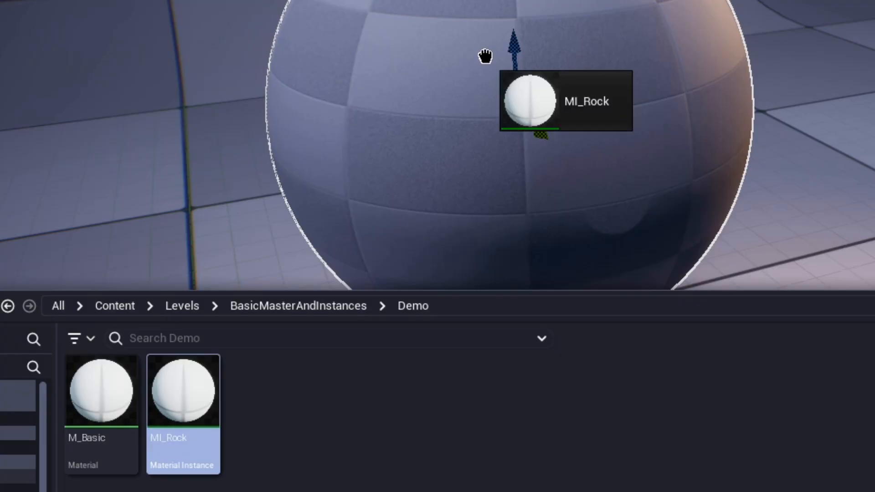
Assign MI_Rock to the sphere and set the instance's Color texture to gray_rocks_diff_1k.
mouse_move(487, 56)
mouse_down()
mouse_move(496, 39)
mouse_move(499, 50)
mouse_up()
double_click(215, 371)
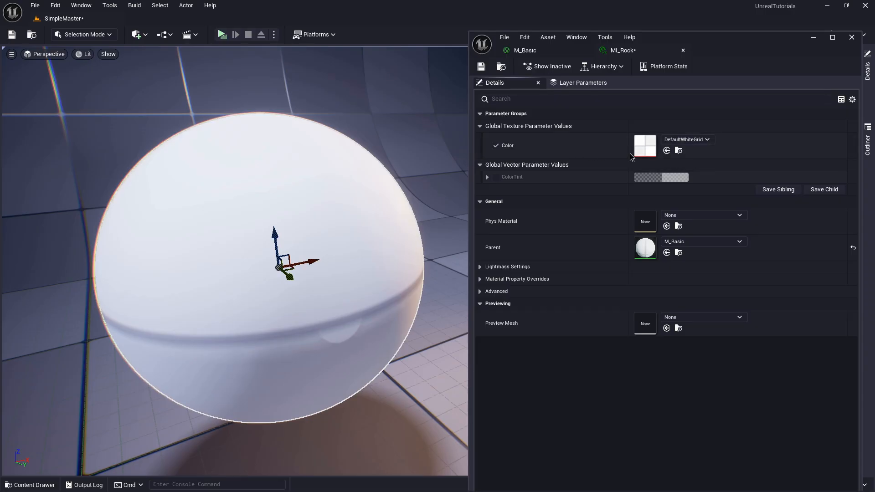
click(686, 139)
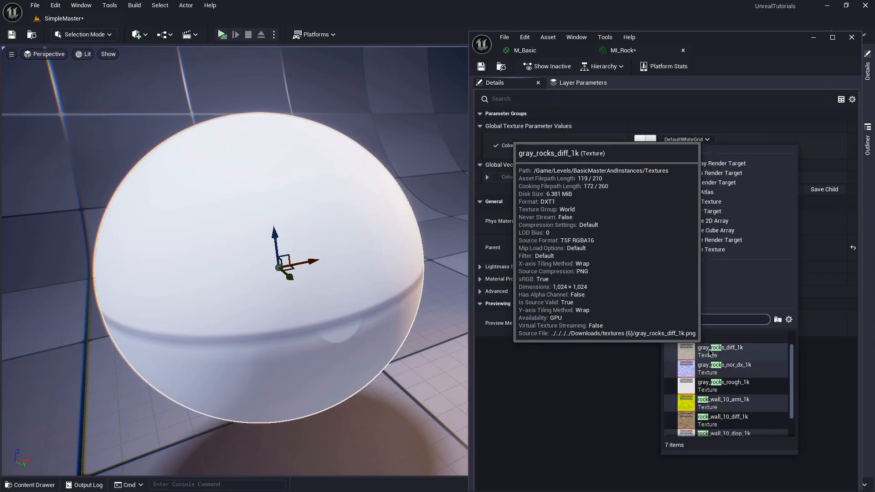
click(722, 348)
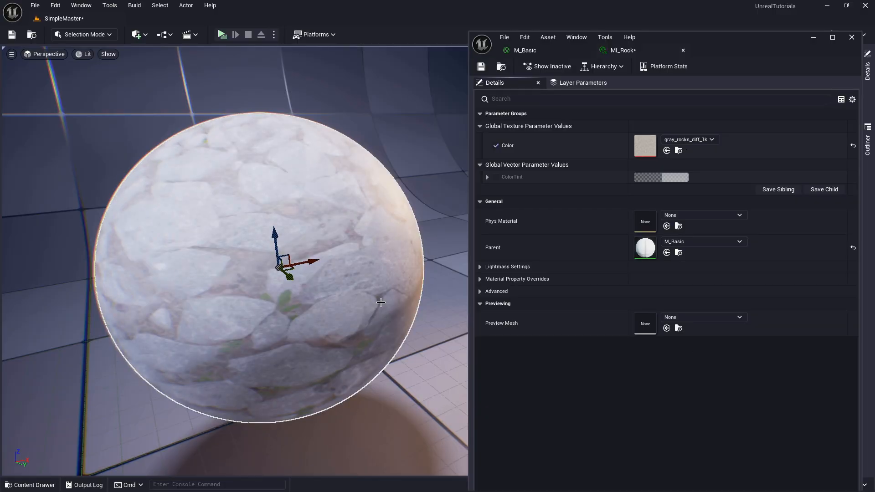
Enable the ColorTint override in MI_Rock and adjust its tint in the color picker.
click(495, 178)
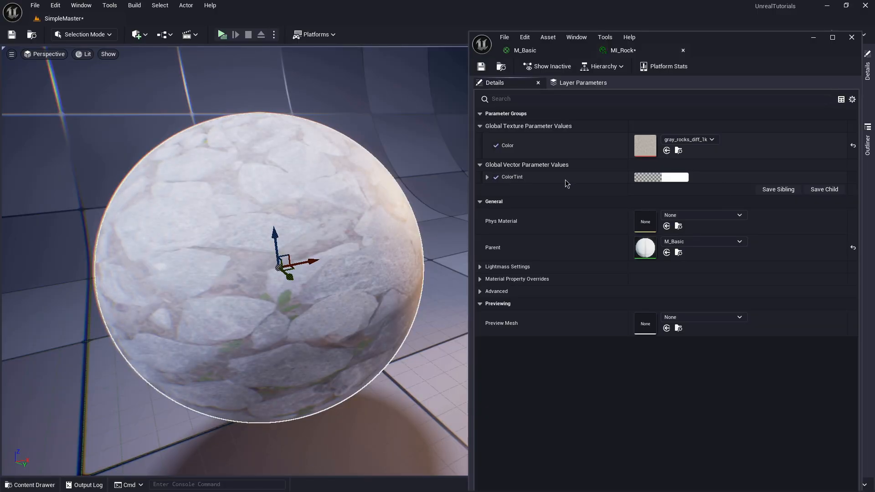
click(673, 178)
drag(726, 268, 521, 257)
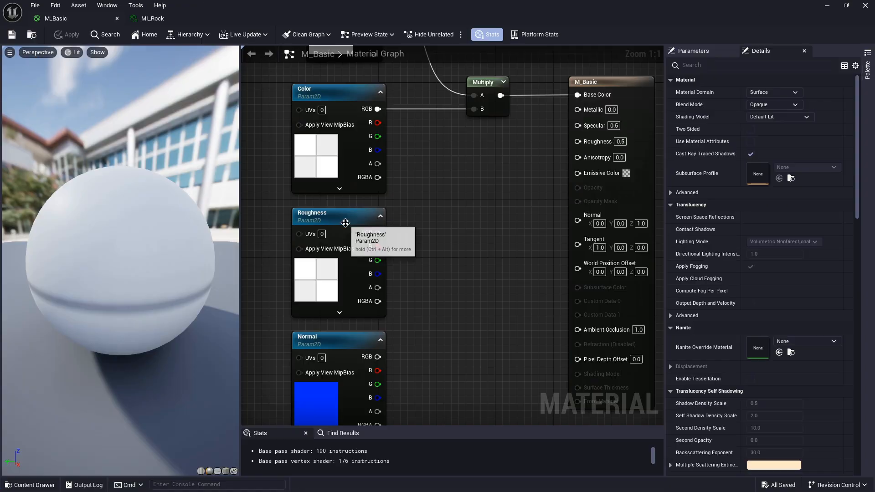
In M_Basic, add a LinearInterpolate node beside the Roughness texture and connect the texture's R output to its Alpha.
scroll(465, 268, up, 1)
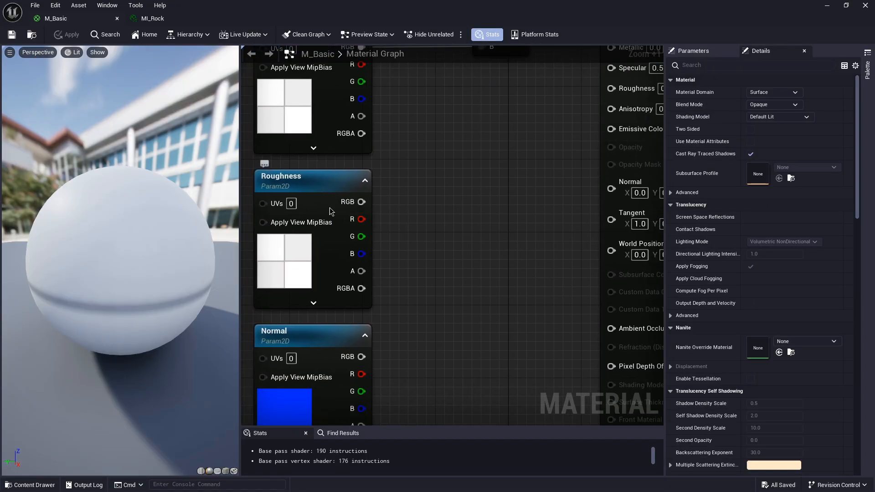
right_drag(444, 248, 423, 245)
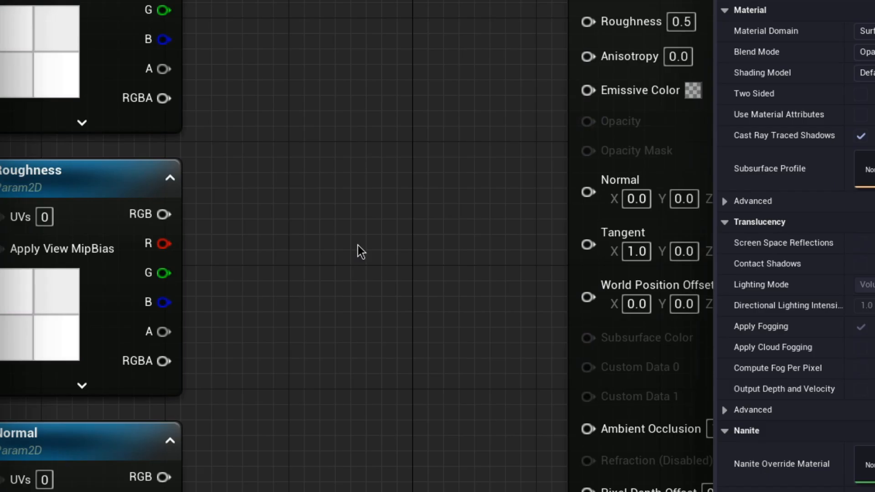
right_click(357, 242)
text(linea)
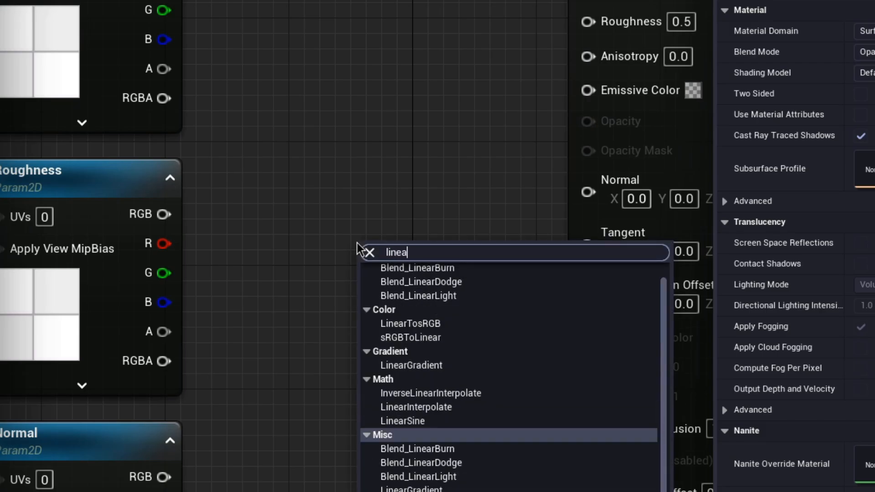
text(rin)
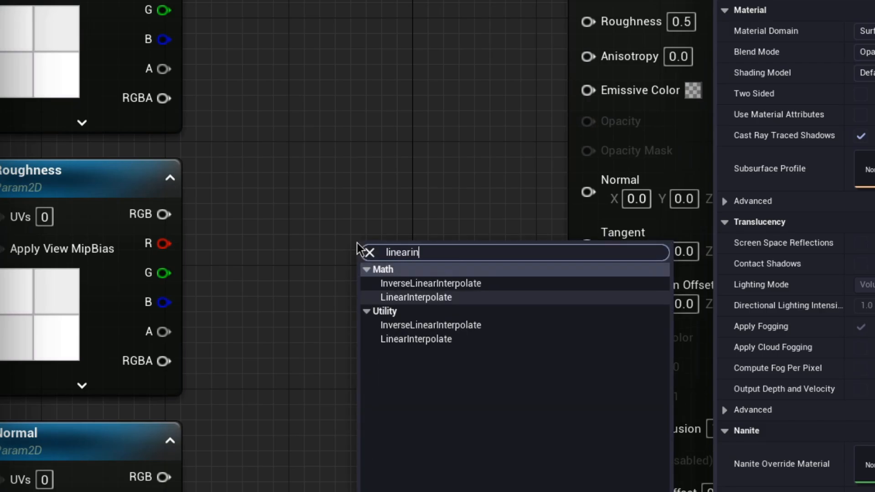
click(431, 302)
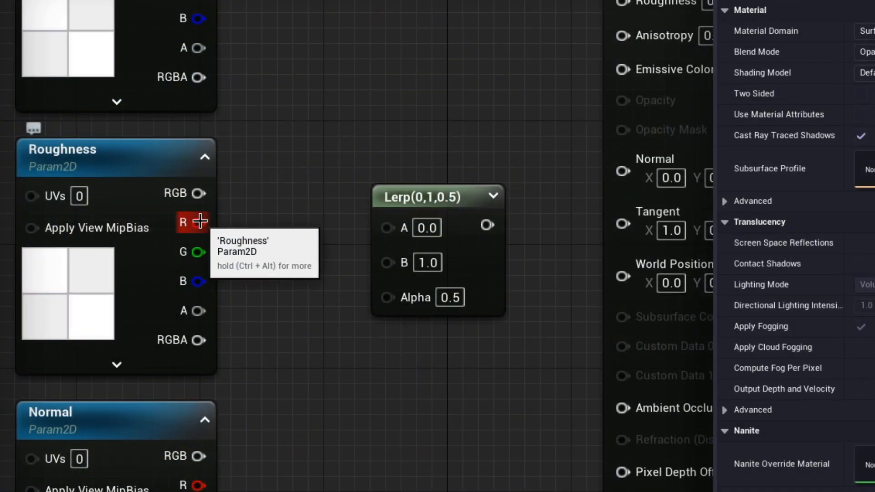
drag(198, 223, 399, 302)
Add a scalar parameter named MinRough, connect it to the Lerp's A input, and space the Lerp farther from the parameter.
right_drag(283, 161, 309, 186)
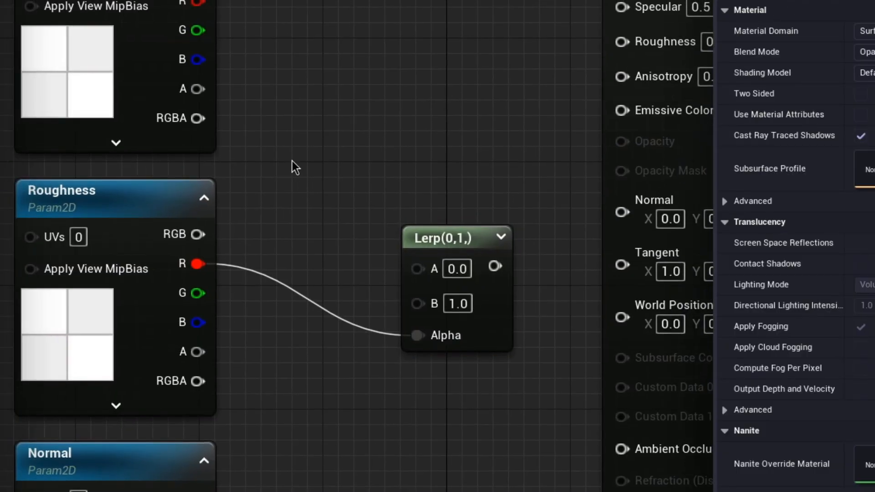
click(279, 144)
text(MinRough)
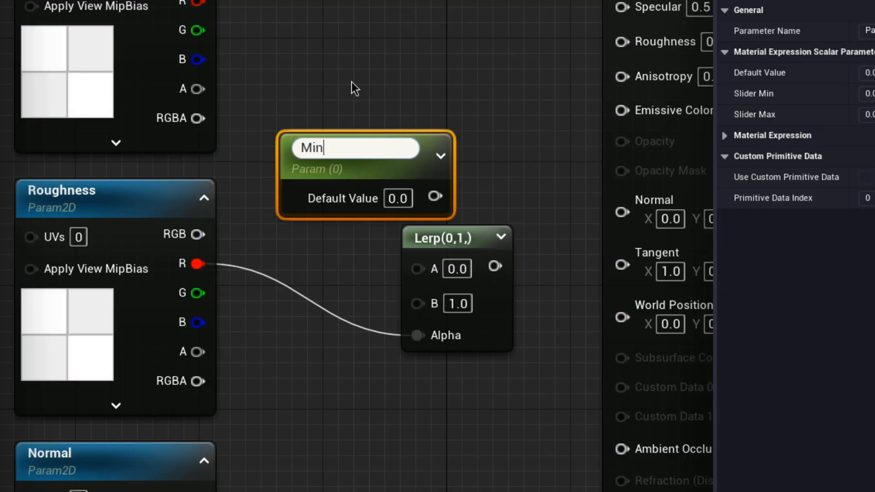
key(Return)
drag(402, 141, 415, 268)
drag(465, 227, 542, 227)
Duplicate the MinRough parameter, place the copy beneath the original, and rename it MaxRough.
key(ctrl+d)
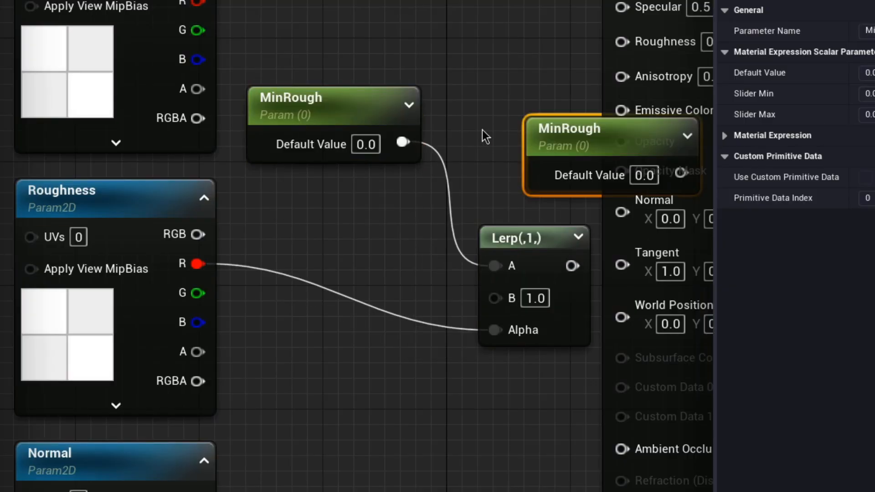
drag(577, 134, 546, 135)
drag(411, 199, 302, 225)
double_click(305, 213)
text(MaxRough)
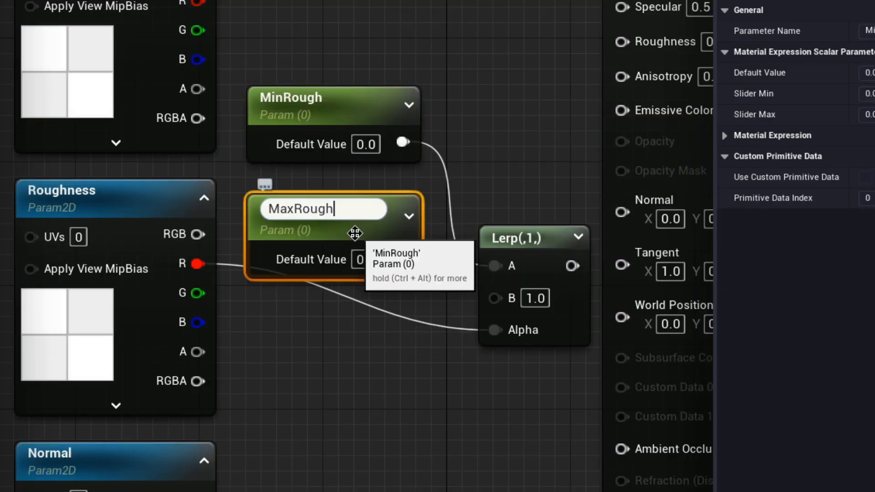
key(Return)
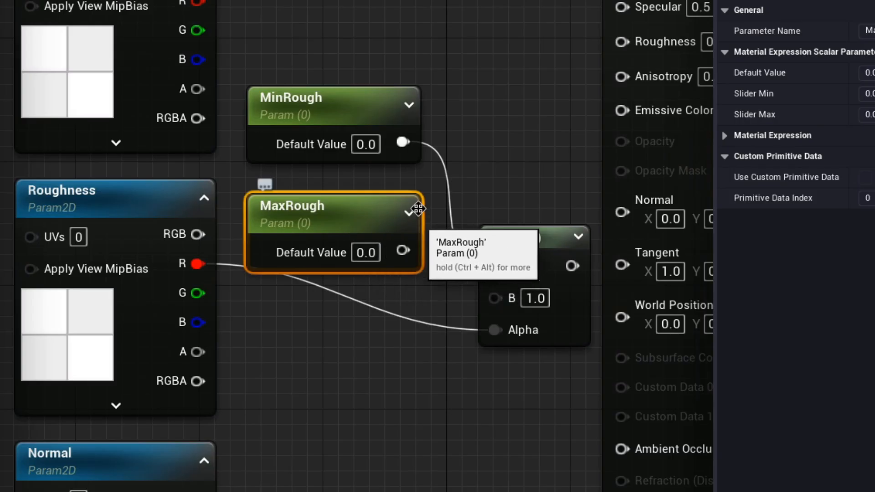
Set MaxRough's default value to 1 and wire it through the Lerp's B input into the material's Roughness.
click(392, 284)
right_drag(392, 284, 375, 282)
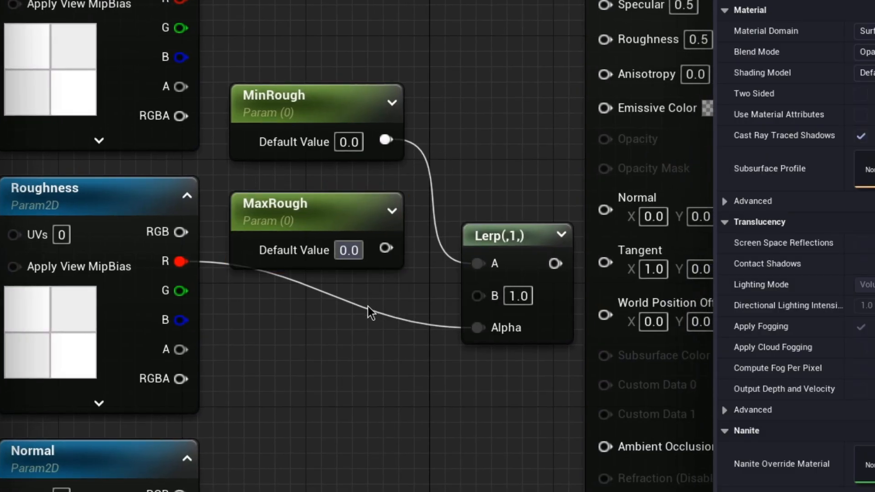
text(1)
key(Return)
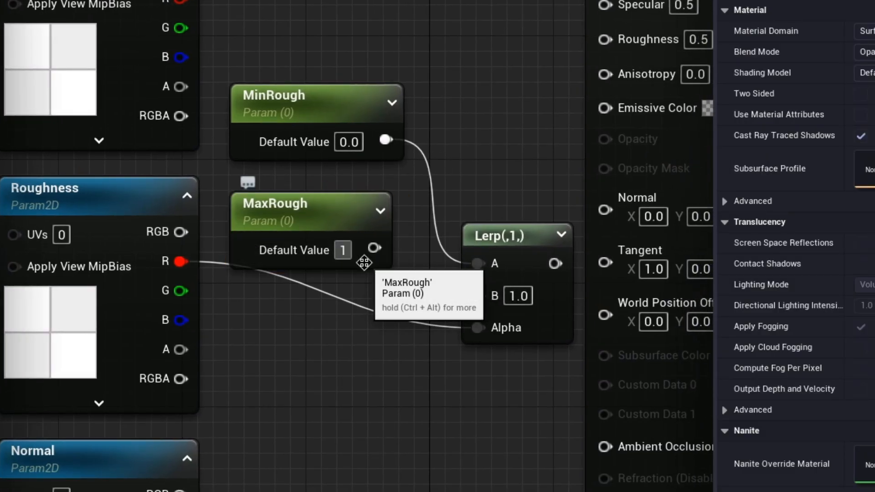
drag(385, 247, 491, 295)
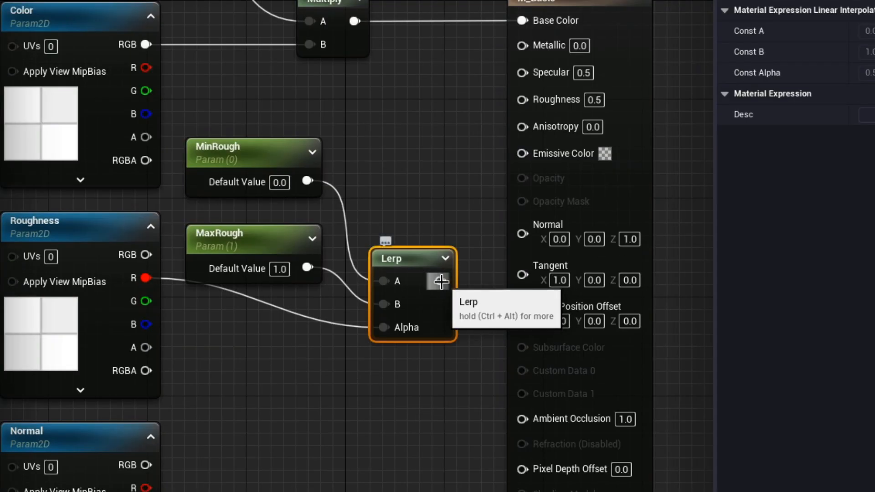
drag(440, 281, 522, 99)
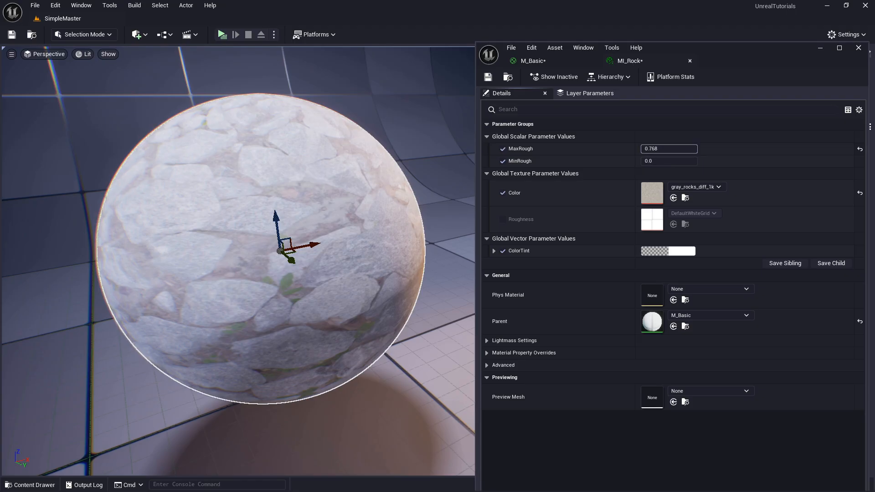
Try different MaxRough values in MI_Rock to preview the roughness on the rock sphere.
drag(665, 149, 632, 169)
In M_Basic, add a FlattenNormal node fed by the Normal texture's RGB output.
click(533, 61)
scroll(335, 289, up, 1)
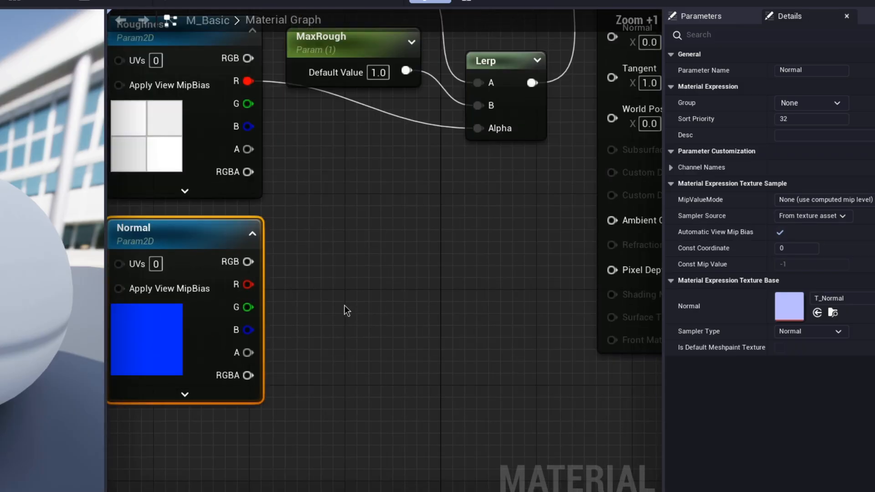
right_drag(371, 277, 341, 279)
click(341, 279)
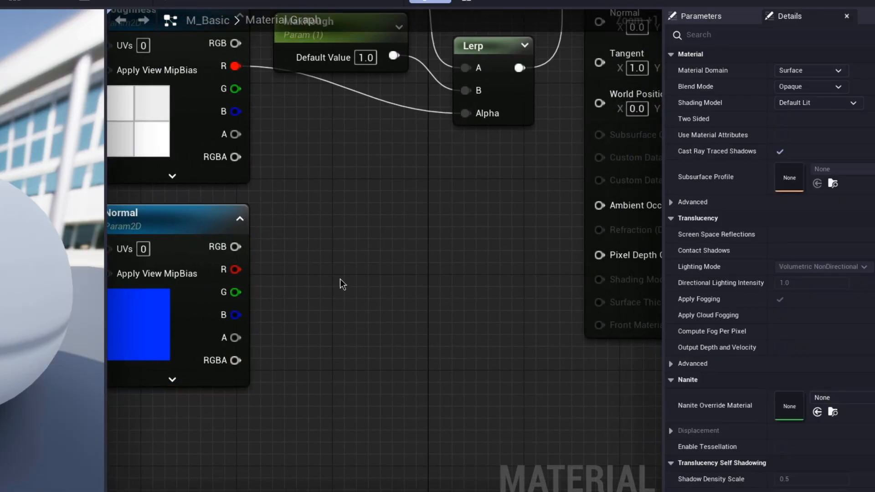
drag(223, 251, 347, 288)
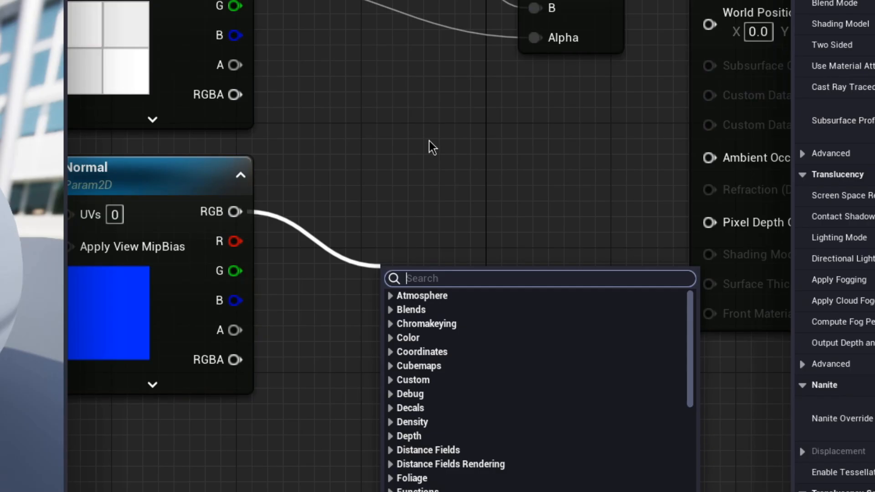
text(f)
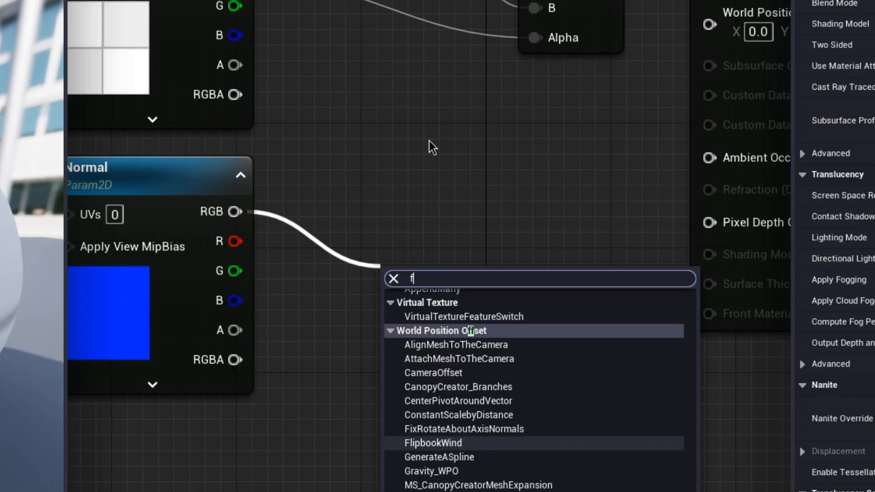
text(latten)
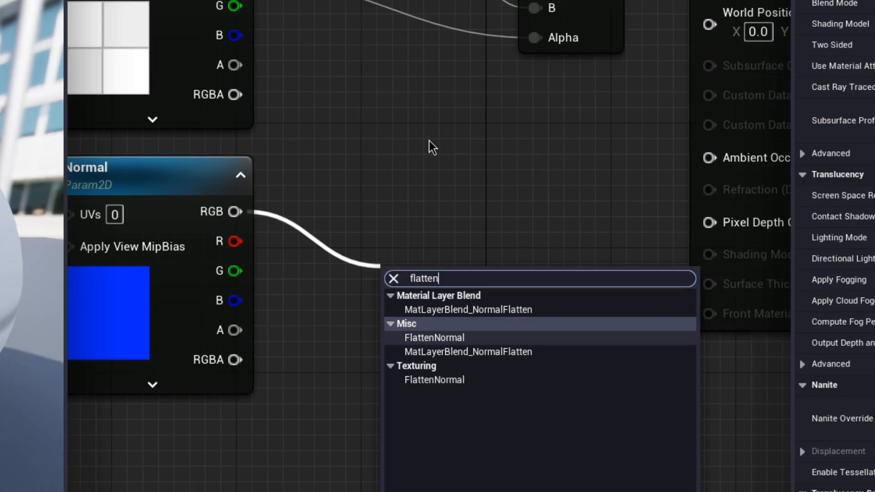
click(442, 337)
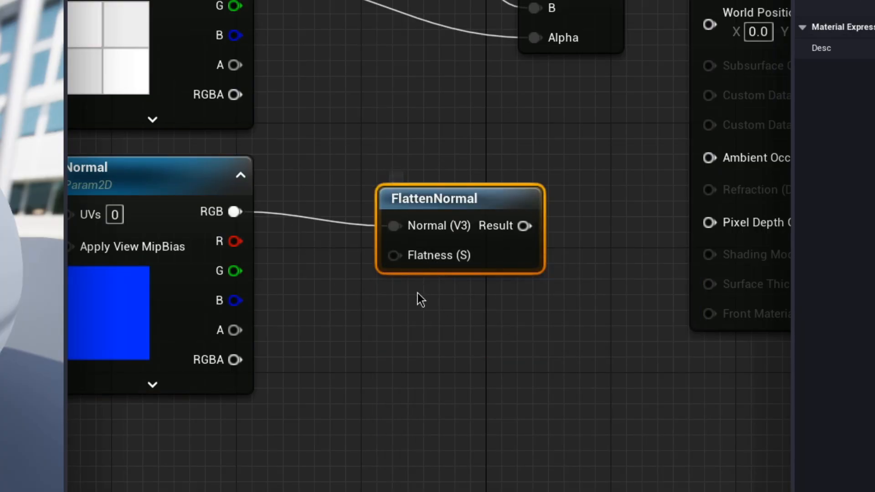
Add a scalar parameter named NormalFlatness below FlattenNormal and connect it to the Flatness input.
scroll(462, 271, up, 2)
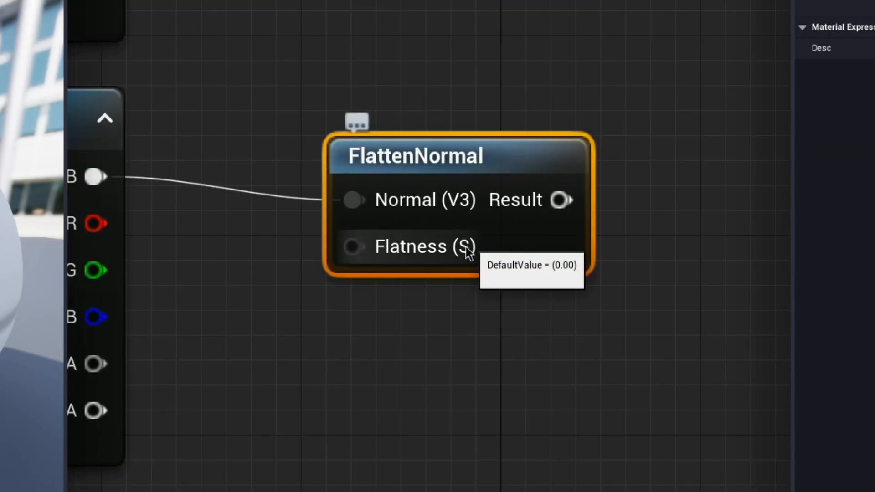
scroll(441, 268, down, 1)
right_drag(390, 339, 450, 285)
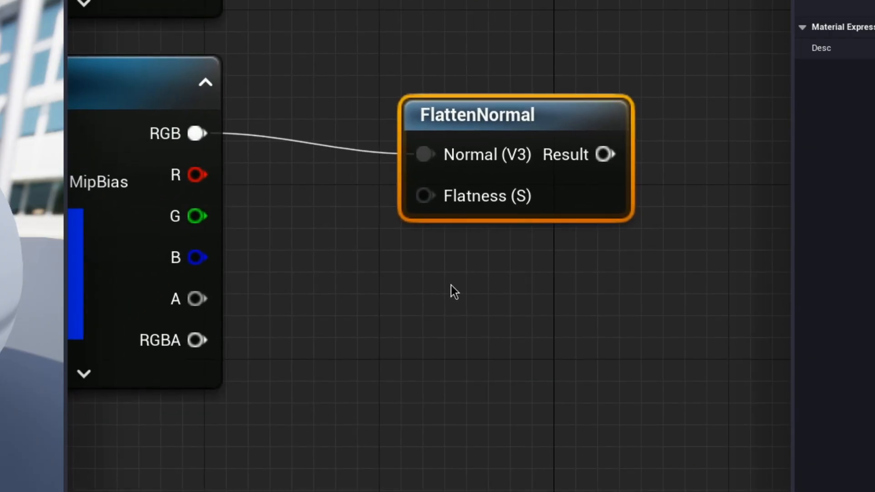
click(416, 301)
text(NormalFlatness)
key(Return)
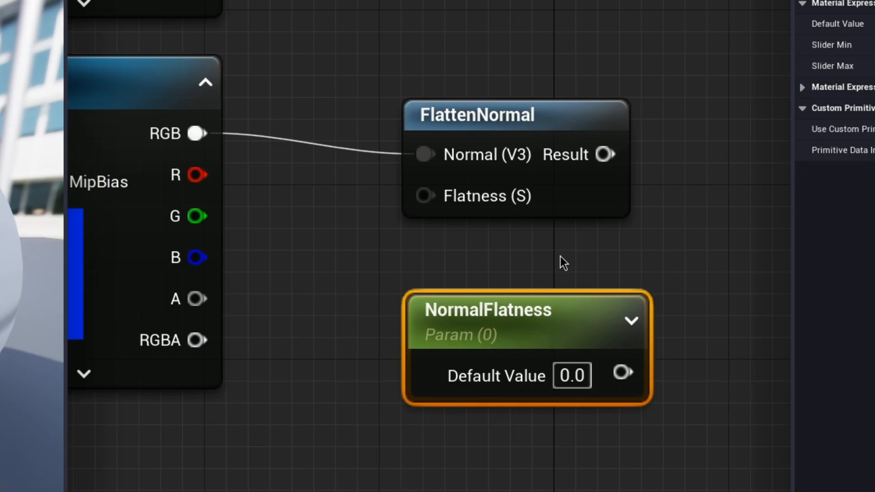
right_drag(576, 311, 548, 316)
drag(595, 379, 416, 202)
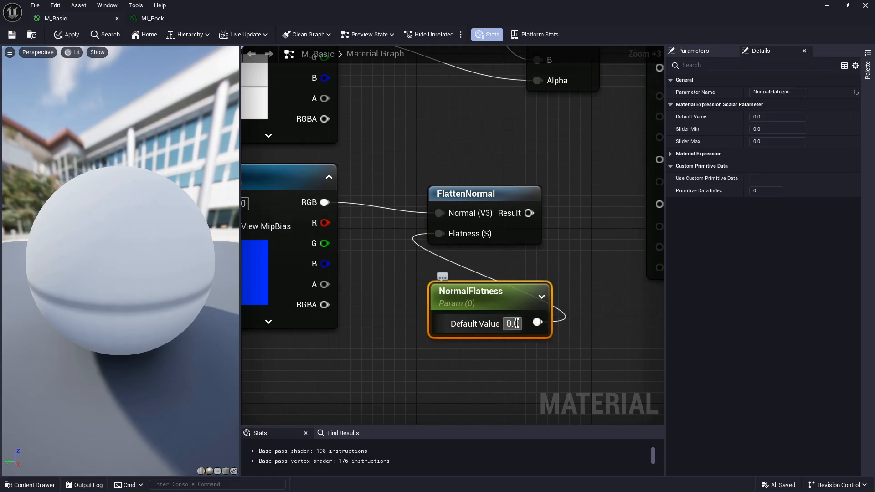
Connect FlattenNormal's Result to the Normal input of the M_Basic output node.
click(557, 259)
scroll(558, 258, down, 4)
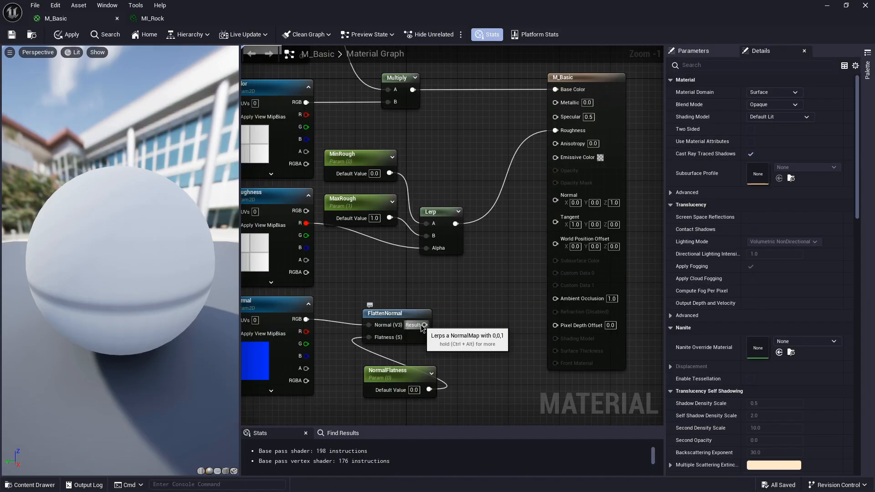
drag(424, 325, 565, 204)
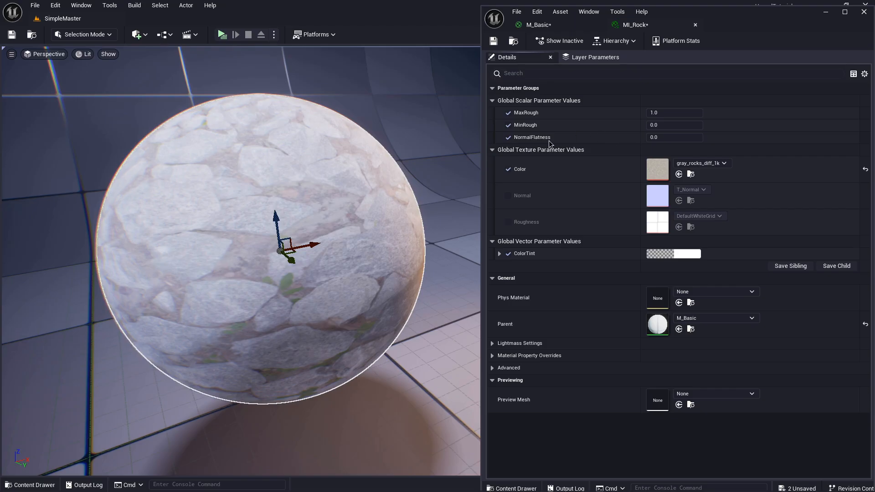
Enable the Roughness and Normal overrides in MI_Rock and set the Normal texture to gray_rocks_nor_dx_1k.
click(508, 222)
click(508, 196)
click(700, 189)
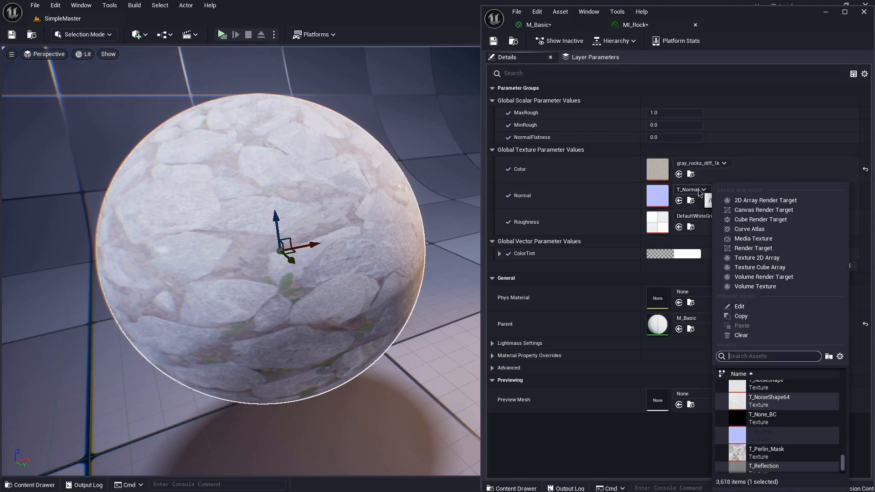
text(rock)
click(787, 404)
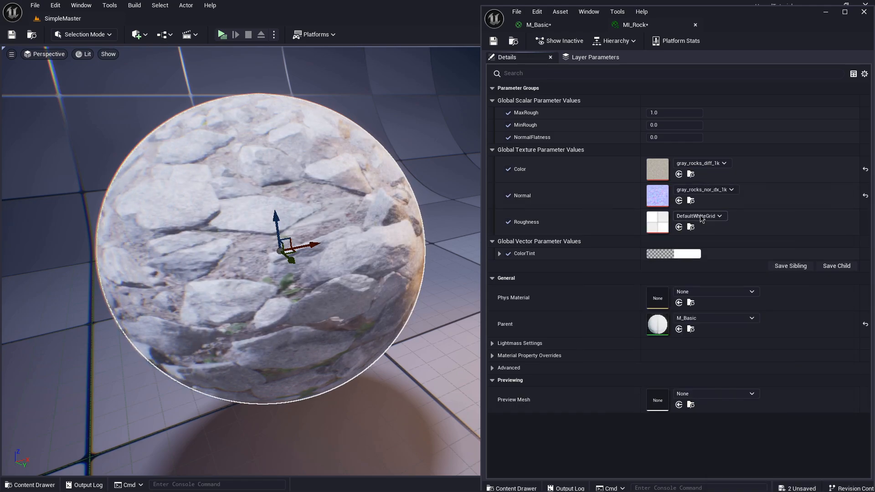
Try different NormalFlatness values in MI_Rock to preview the normal strength on the sphere.
mouse_move(674, 137)
mouse_down()
mouse_move(697, 137)
mouse_move(670, 137)
mouse_move(681, 137)
mouse_up()
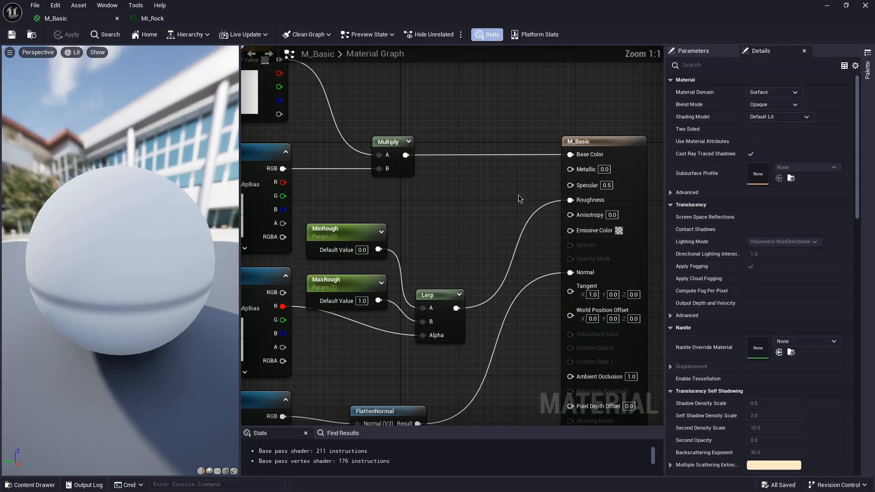
right_drag(518, 198, 469, 198)
scroll(457, 202, up, 2)
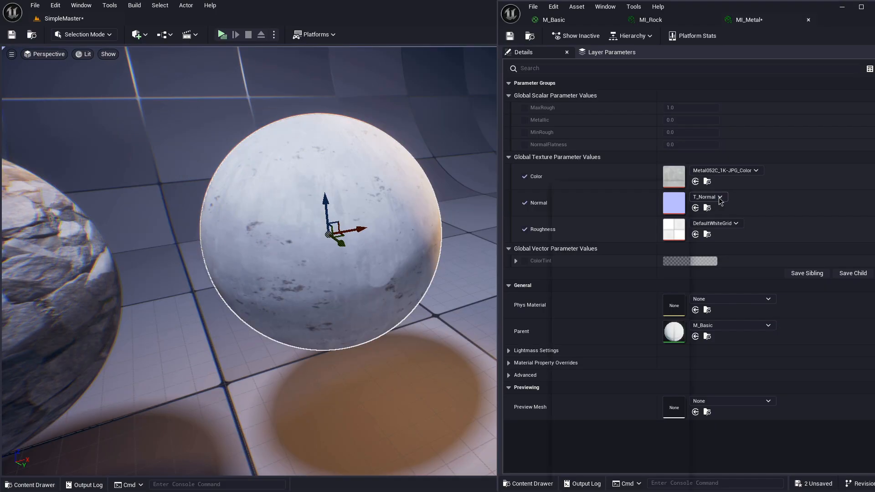
In MI_Metal, set the Normal texture to Metal052C_1K-JPG_NormalDX and the Roughness texture to Metal052C_1K-JPG_Roughness.
click(710, 223)
text(metal)
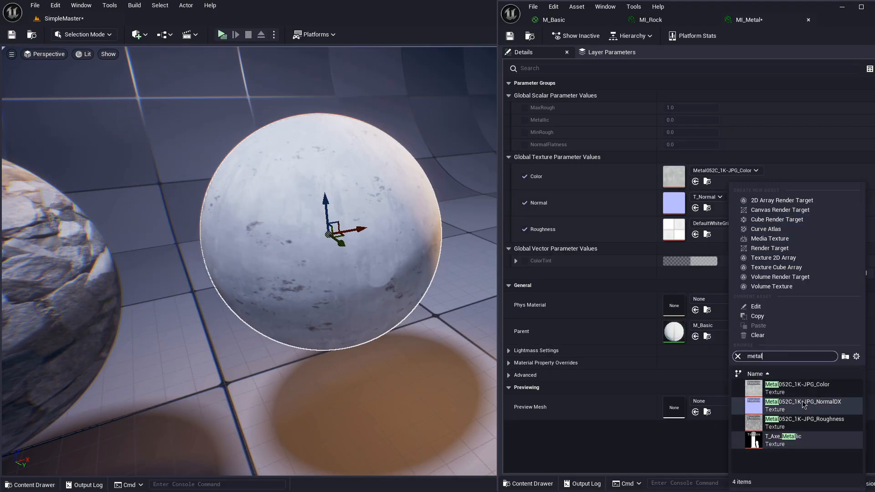
click(797, 405)
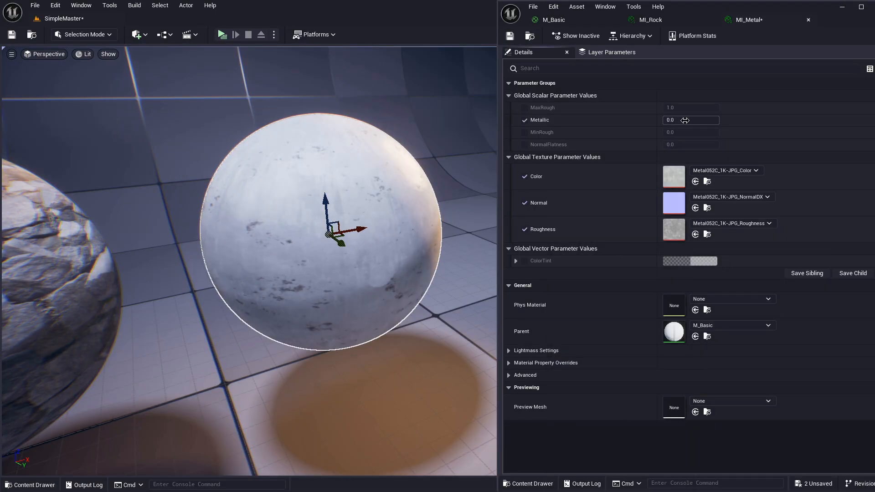
Set MI_Metal's Metallic override to 1.
click(685, 120)
text(1)
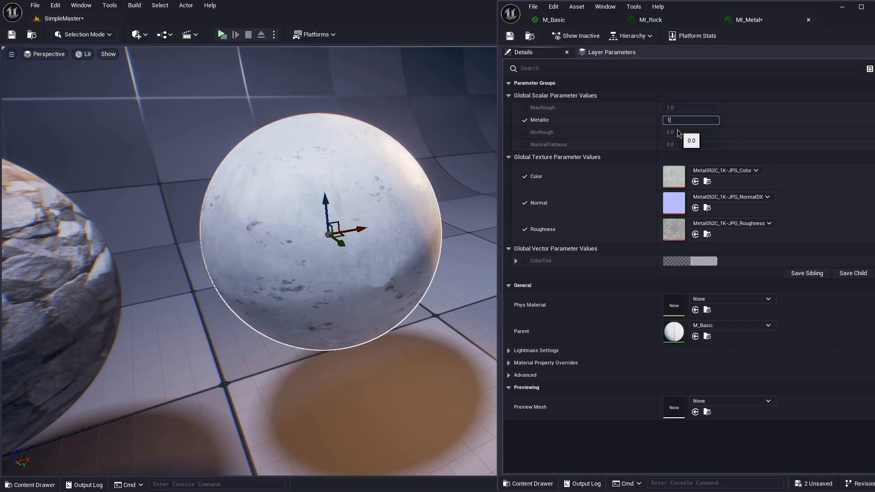
key(Return)
In M_Basic, add a TexCoord node ahead of the Color texture and connect it to the A input of a new Multiply node.
right_drag(494, 222, 493, 205)
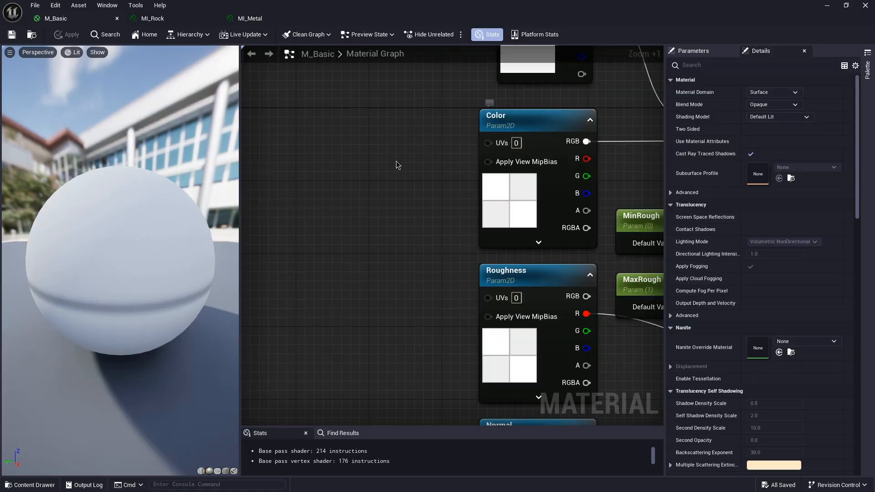
right_drag(316, 161, 381, 191)
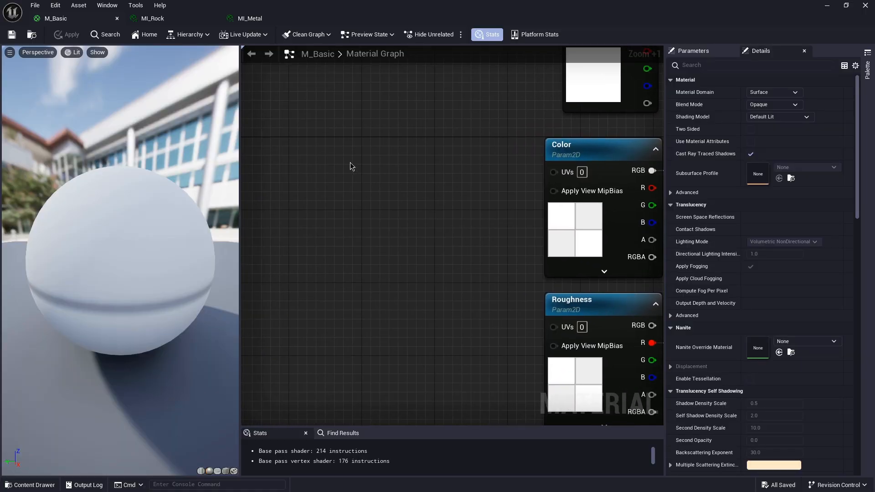
click(328, 155)
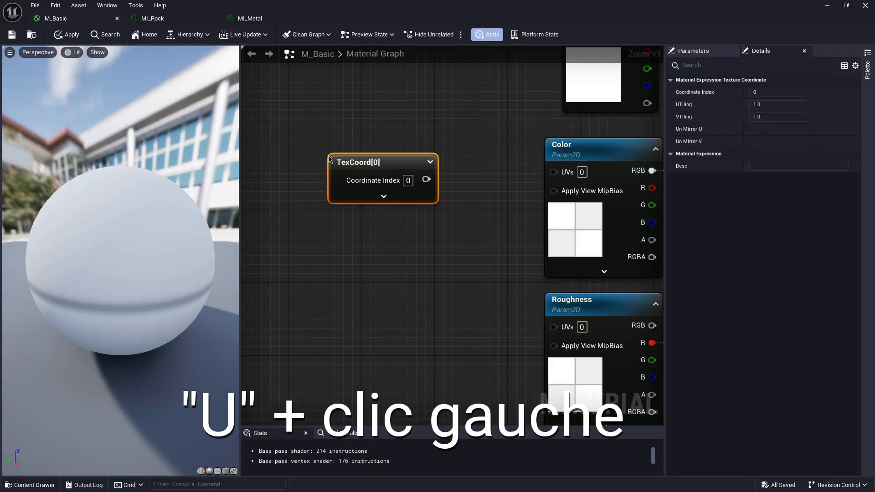
click(452, 155)
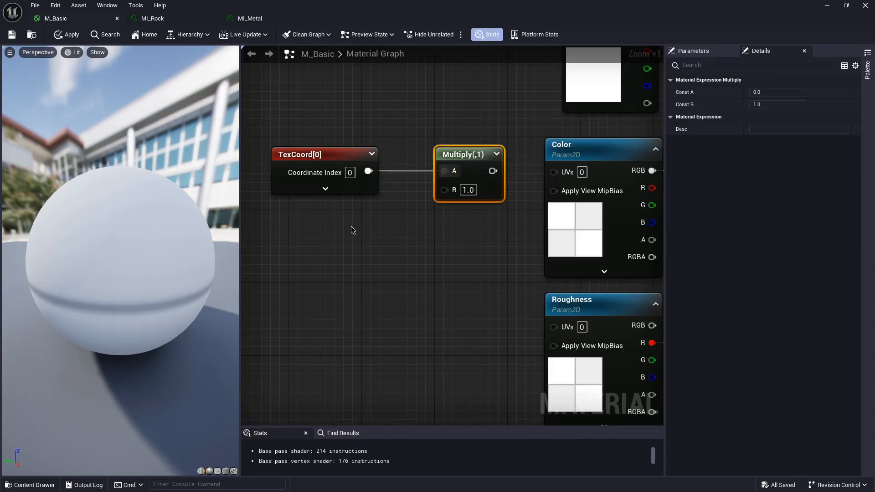
Add a scalar parameter named Tiling with a default value of 1 and connect it to the new Multiply's B input.
click(351, 226)
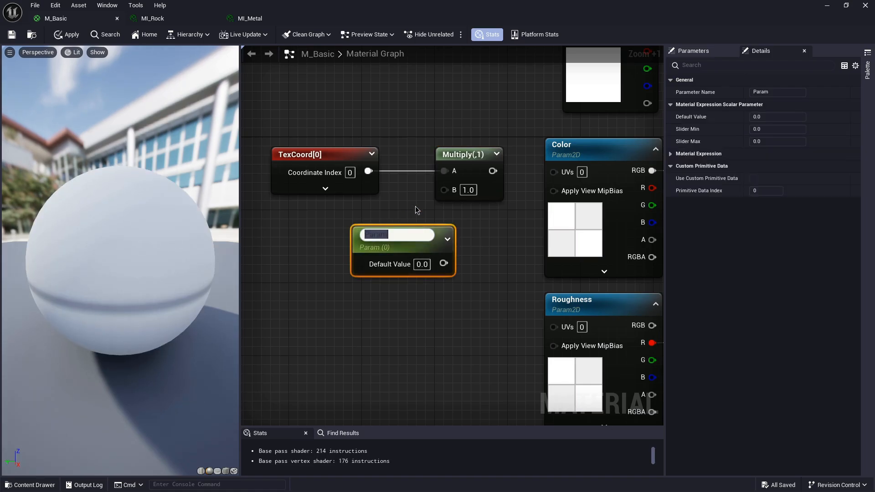
text(Tiling)
key(Return)
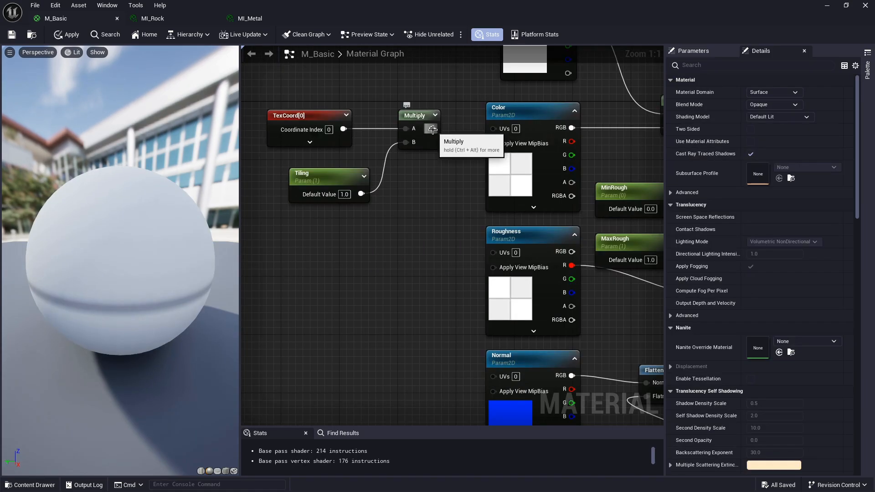
Connect the tiling Multiply's output to the UVs inputs of the Color, Roughness and Normal textures.
drag(430, 129, 493, 252)
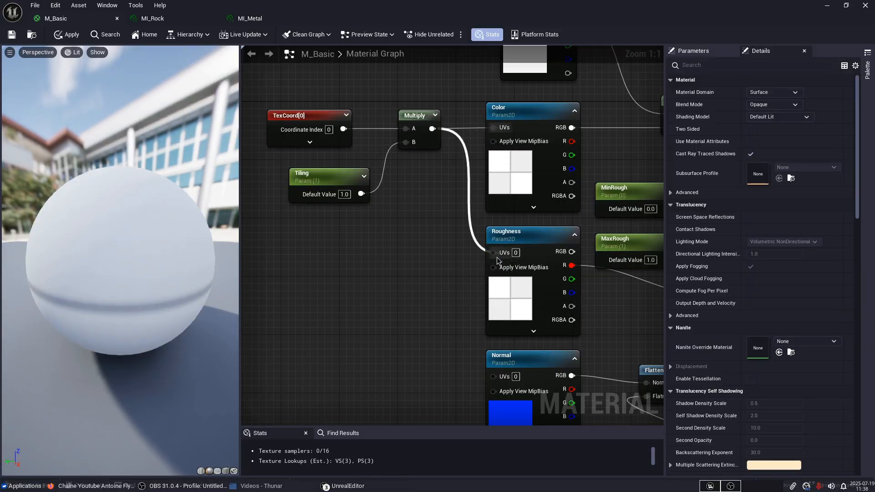
scroll(417, 255, down, 1)
drag(436, 111, 488, 329)
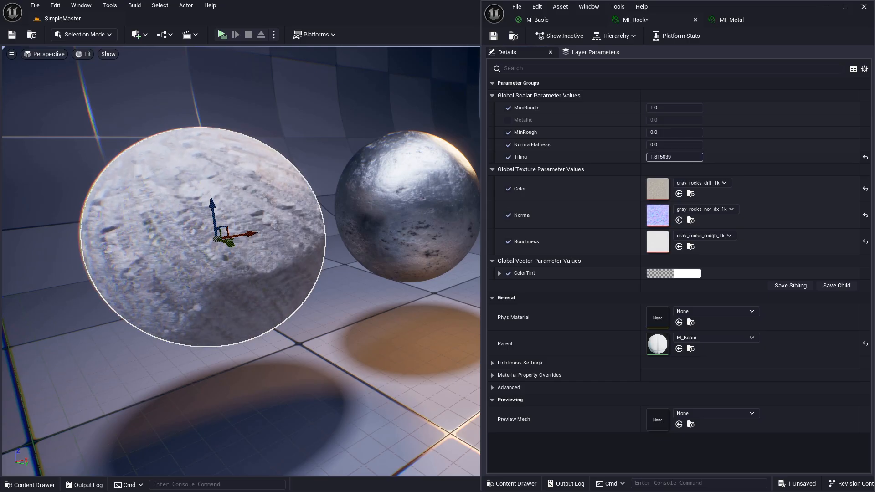
Adjust the Tiling override in MI_Rock, and select the metal sphere in the level.
drag(674, 157, 587, 197)
click(424, 233)
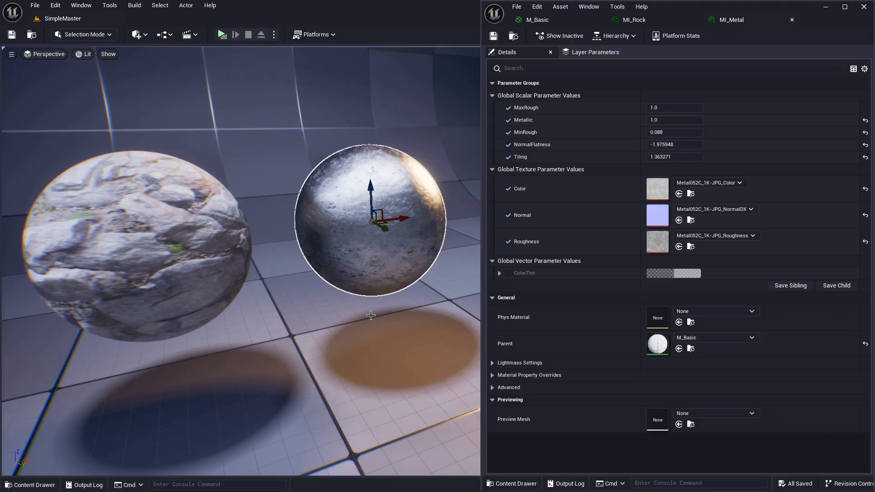
mouse_move(371, 315)
right_down()
mouse_move(351, 324)
mouse_move(361, 311)
mouse_move(378, 313)
right_up()
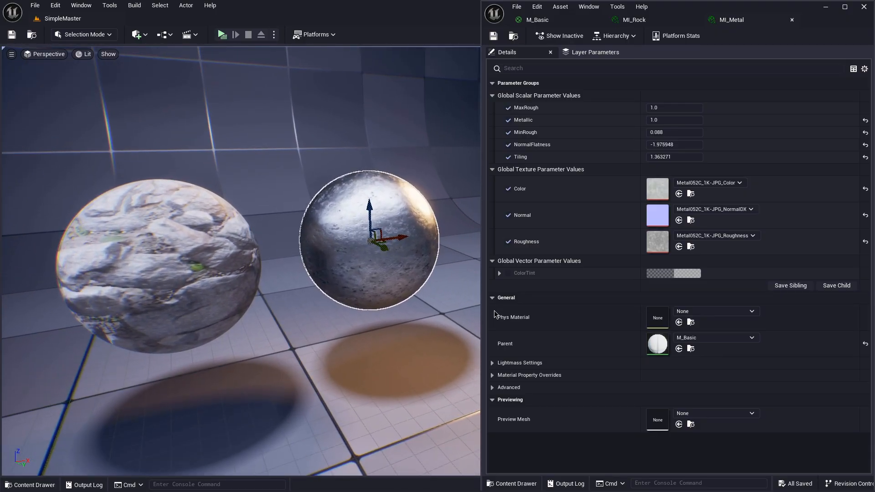